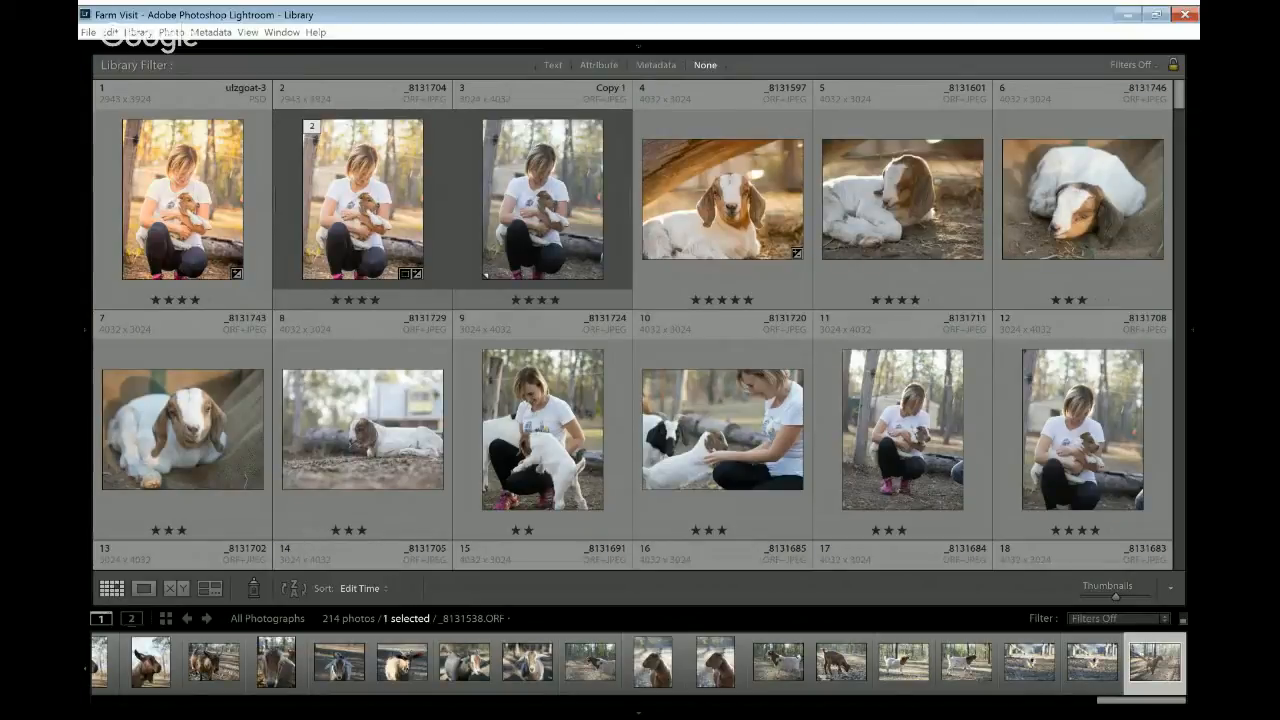
Step: Open ulzgoat-3.psd in Loupe view and create a virtual copy of it
double_click(232, 195)
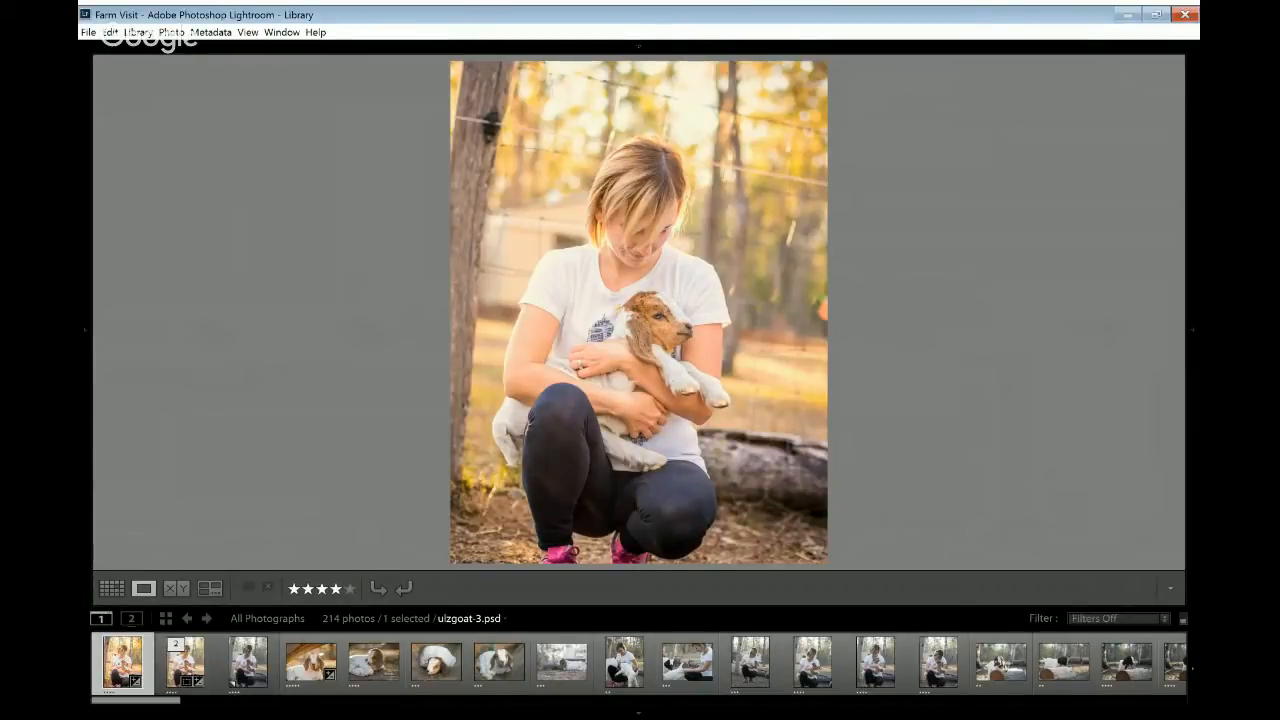
key(ctrl+apostrophe)
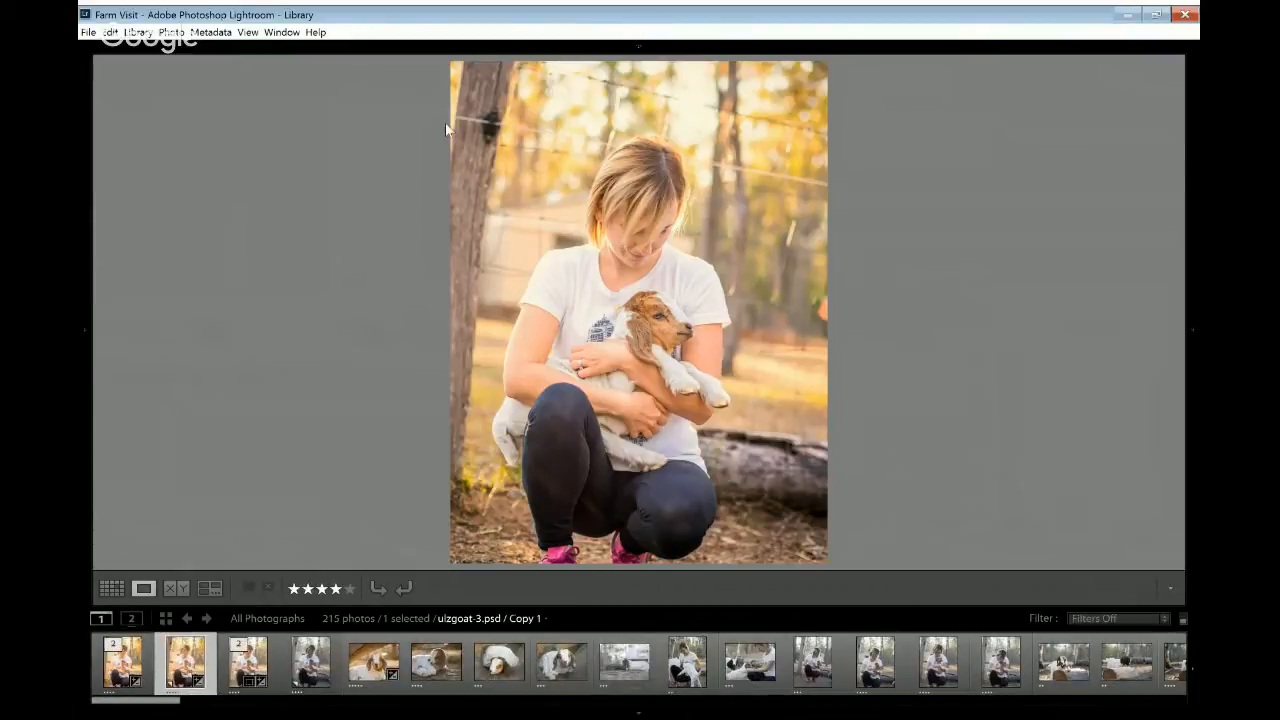
Step: Switch to the Develop module, open the unedited virtual copy of _8131704.ORF and preview it full screen
mouse_move(622, 48)
click(922, 77)
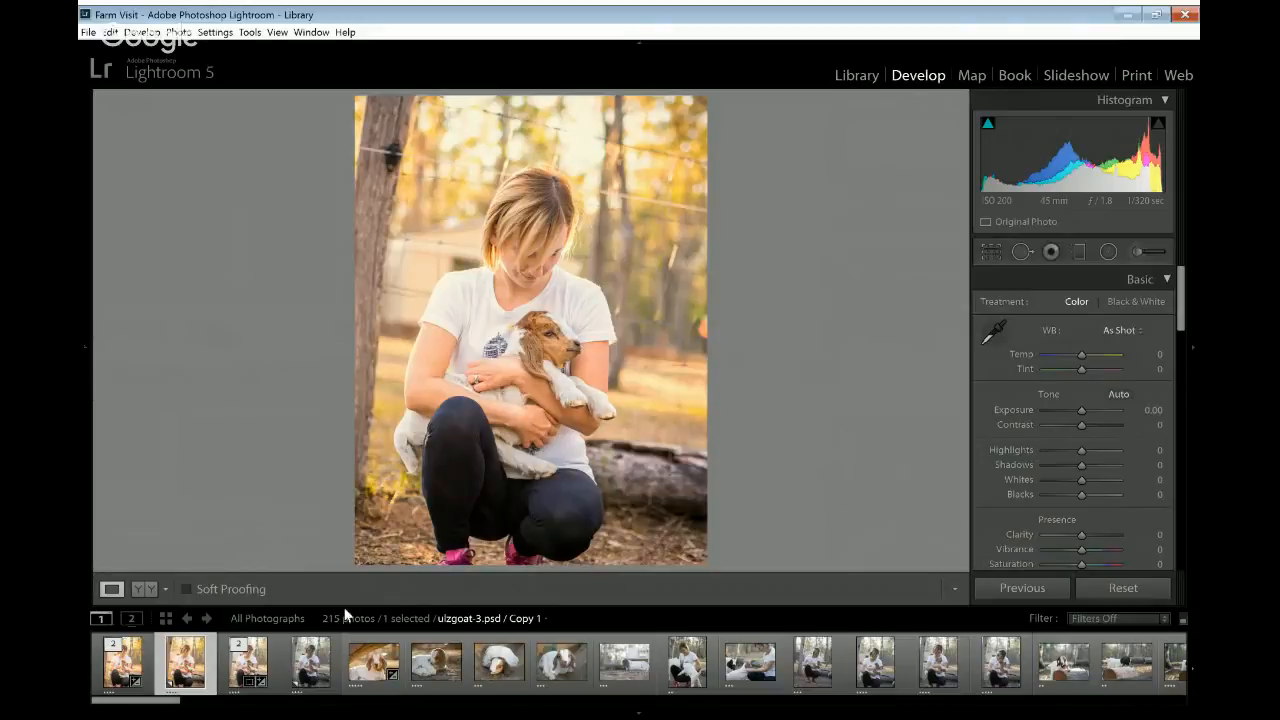
click(312, 662)
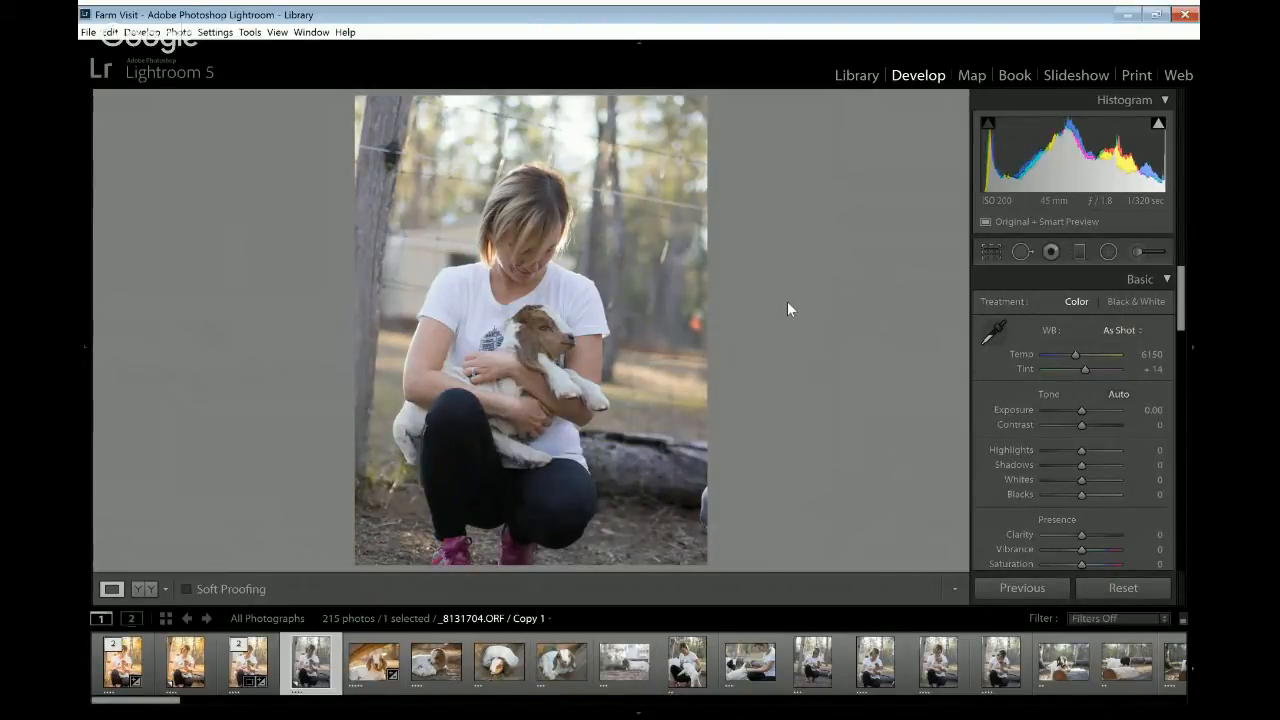
key(f)
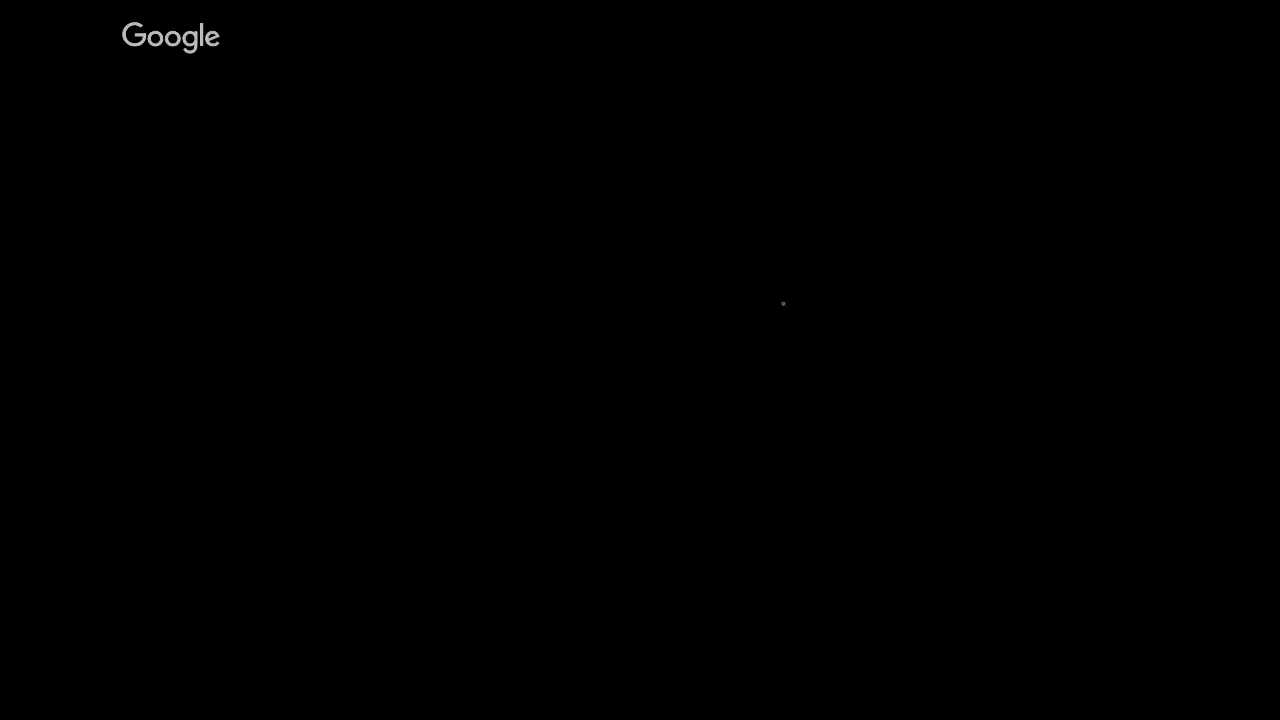
key(f)
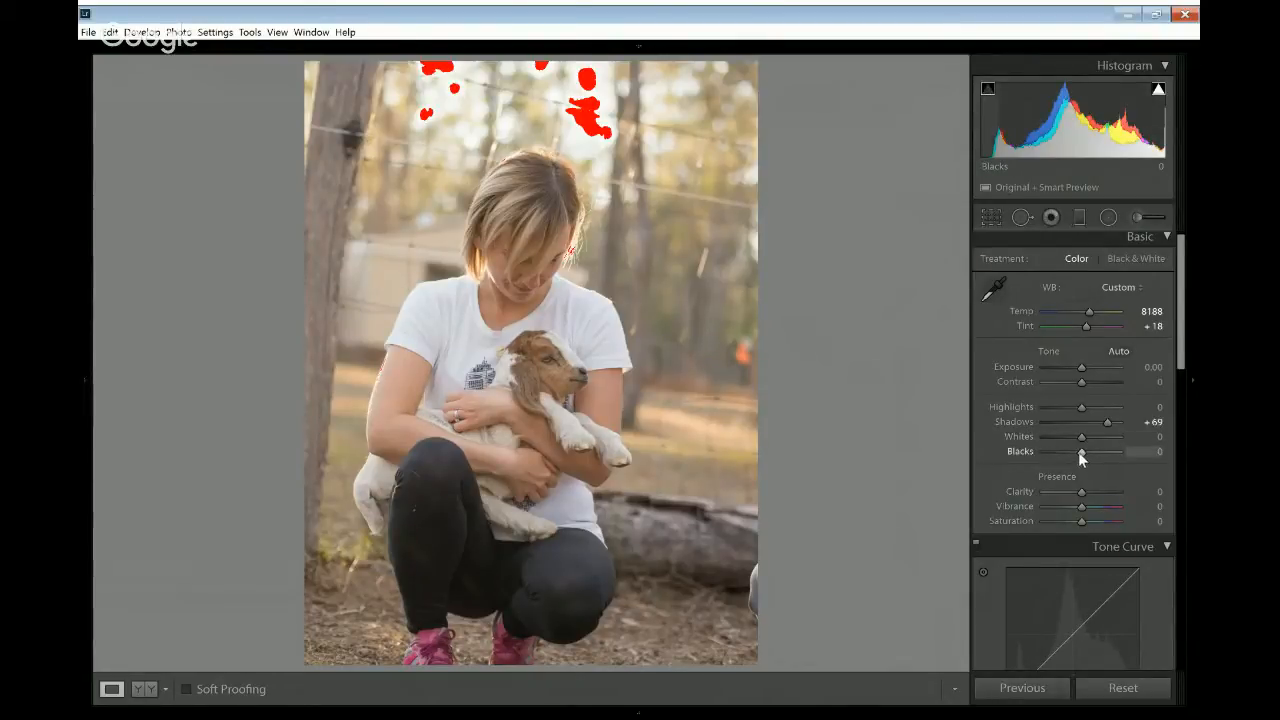
Step: Set the photo's Blacks to -31, Highlights to -45, Whites to +4 and Shadows to +86
drag(1078, 451, 1067, 457)
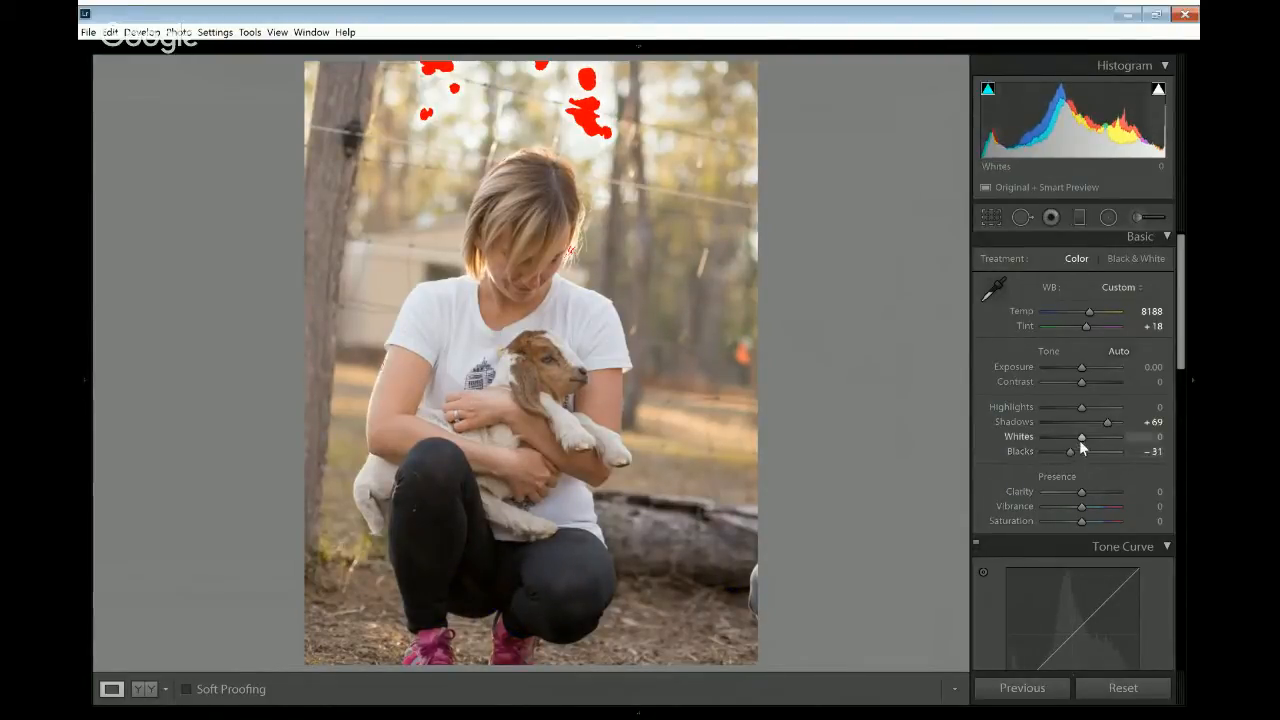
drag(1081, 438, 1085, 432)
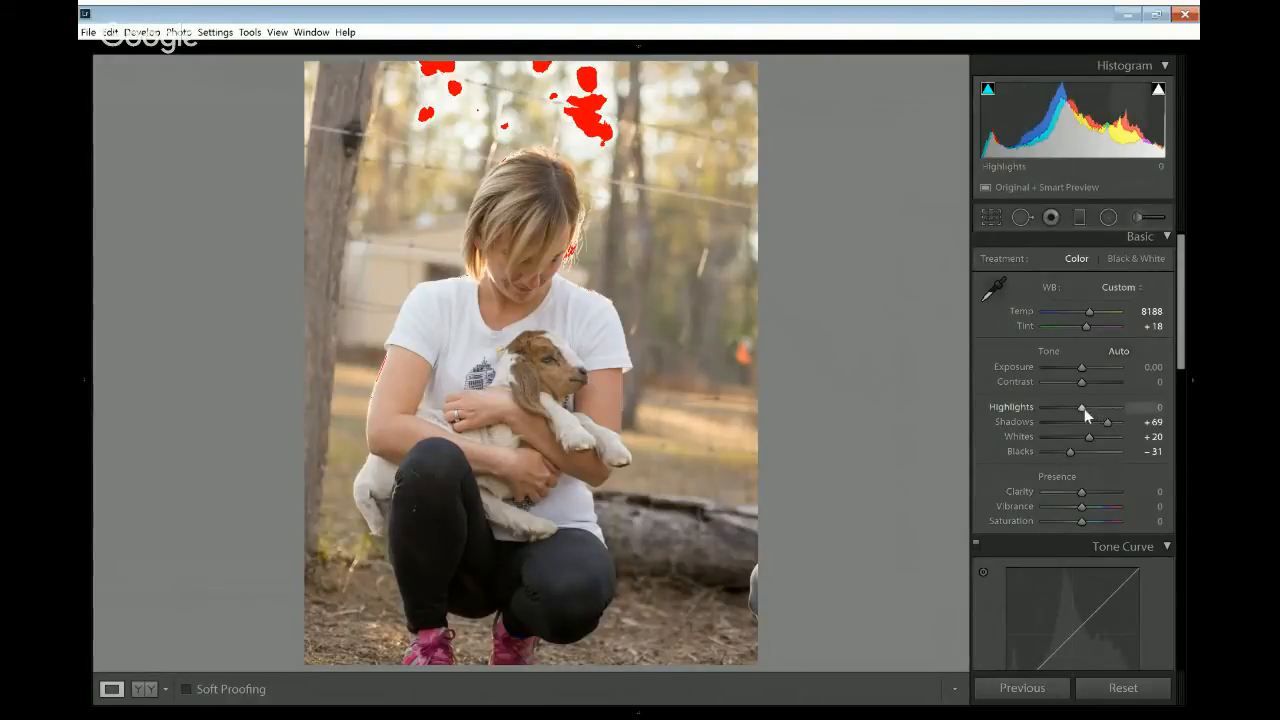
drag(1082, 406, 1073, 406)
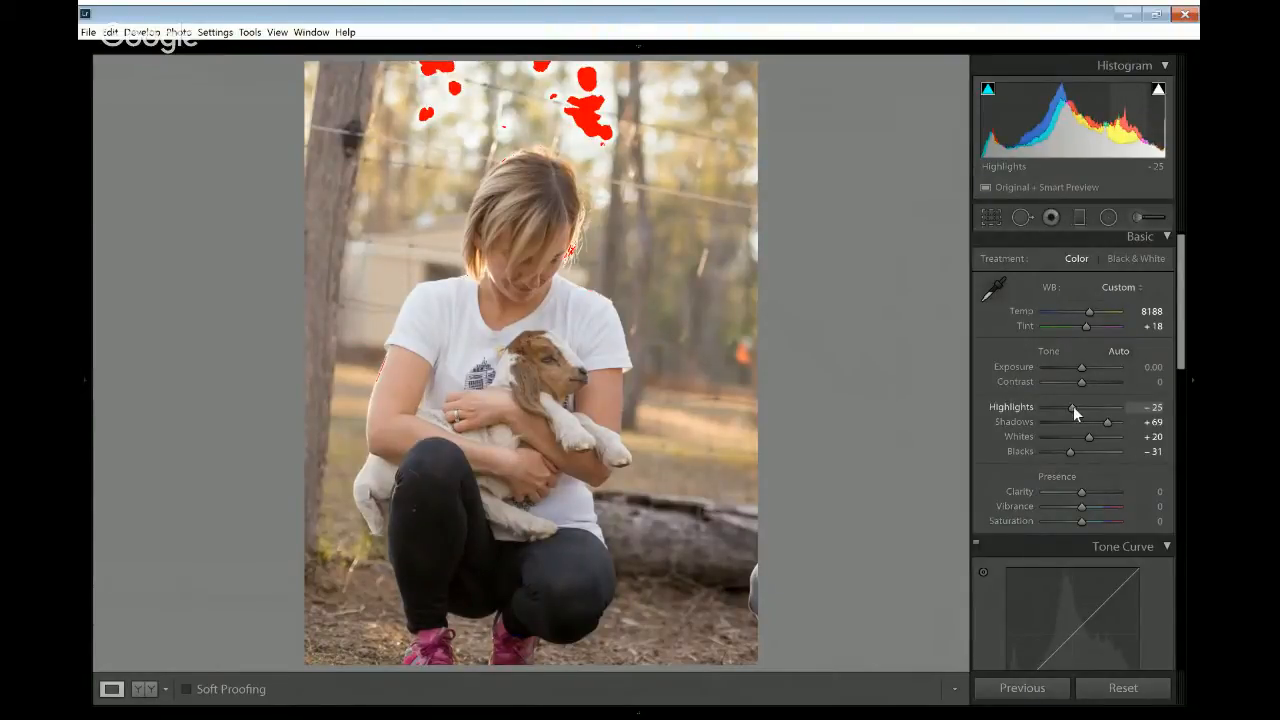
drag(1071, 408, 1070, 408)
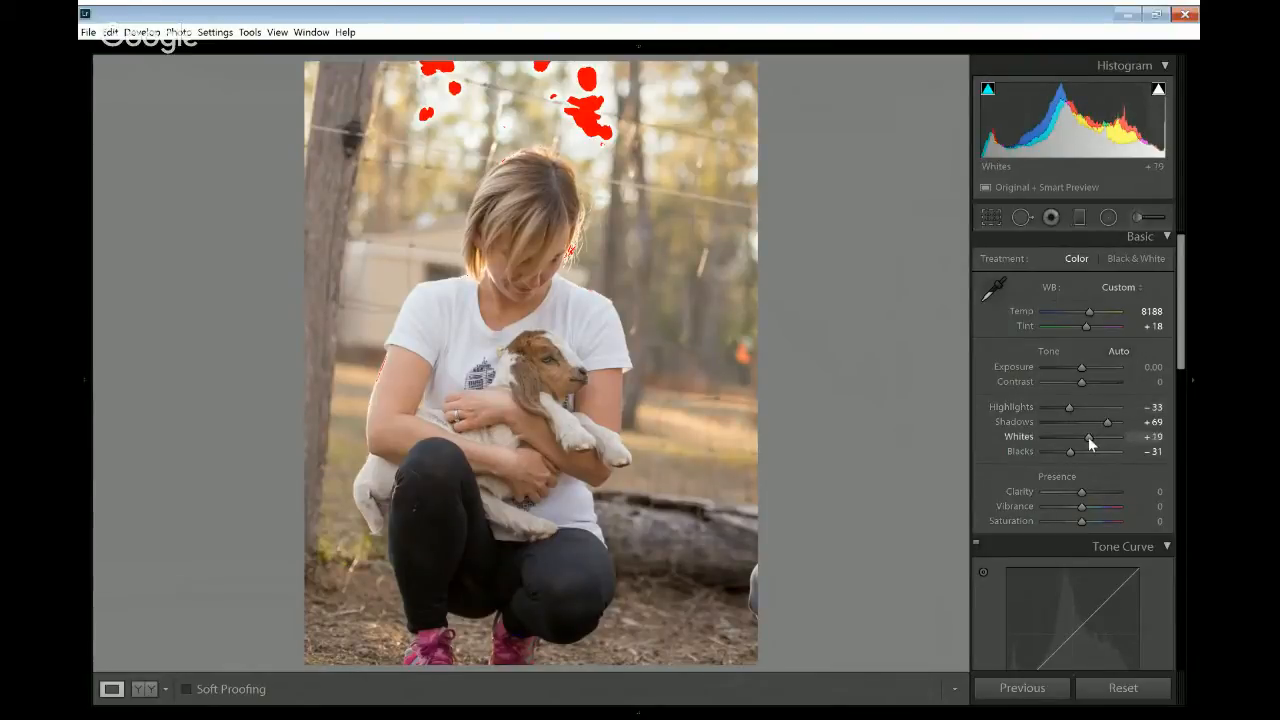
drag(1088, 437, 1066, 418)
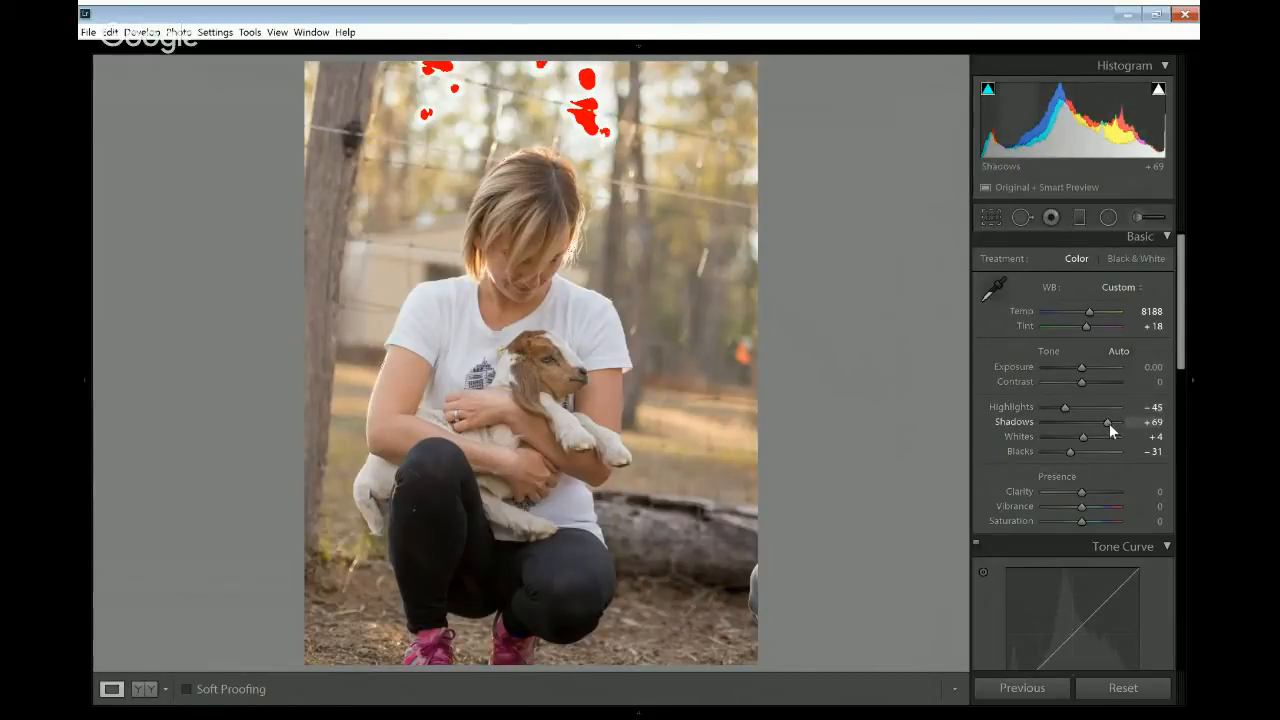
drag(1109, 423, 1115, 421)
Step: Set both Clarity and Vibrance to +10
scroll(1157, 381, down, 2)
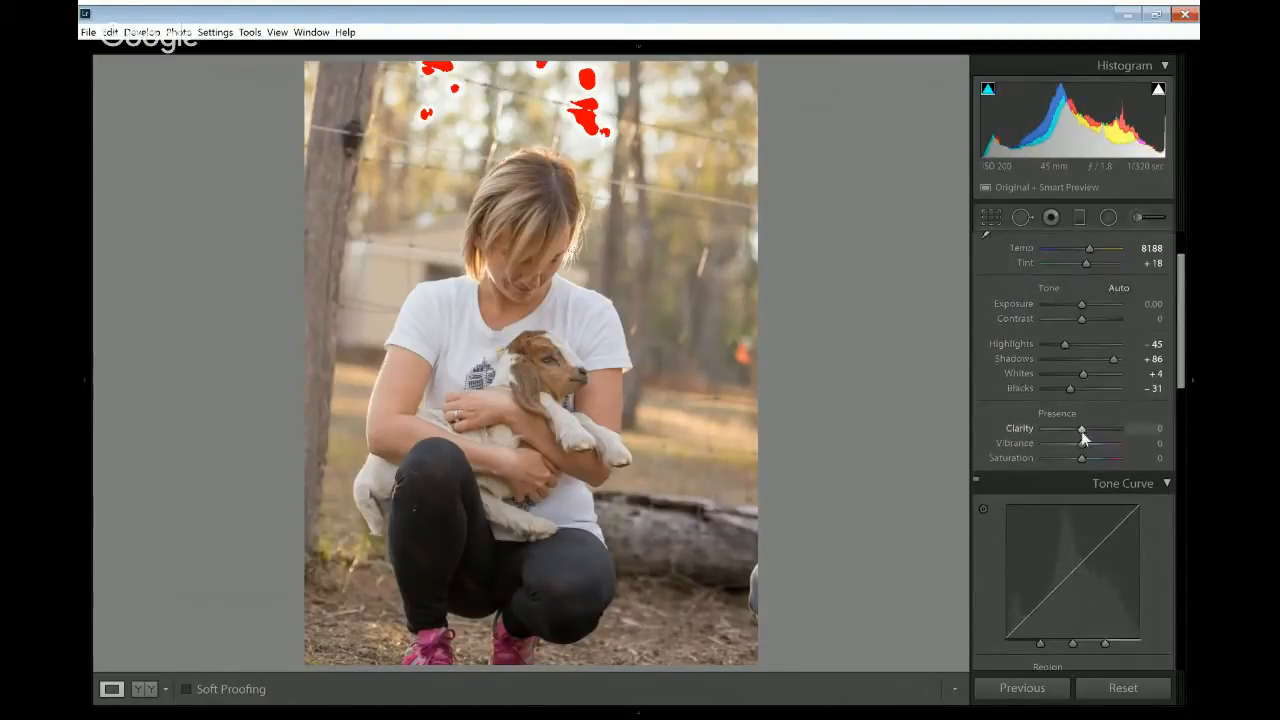
click(1137, 428)
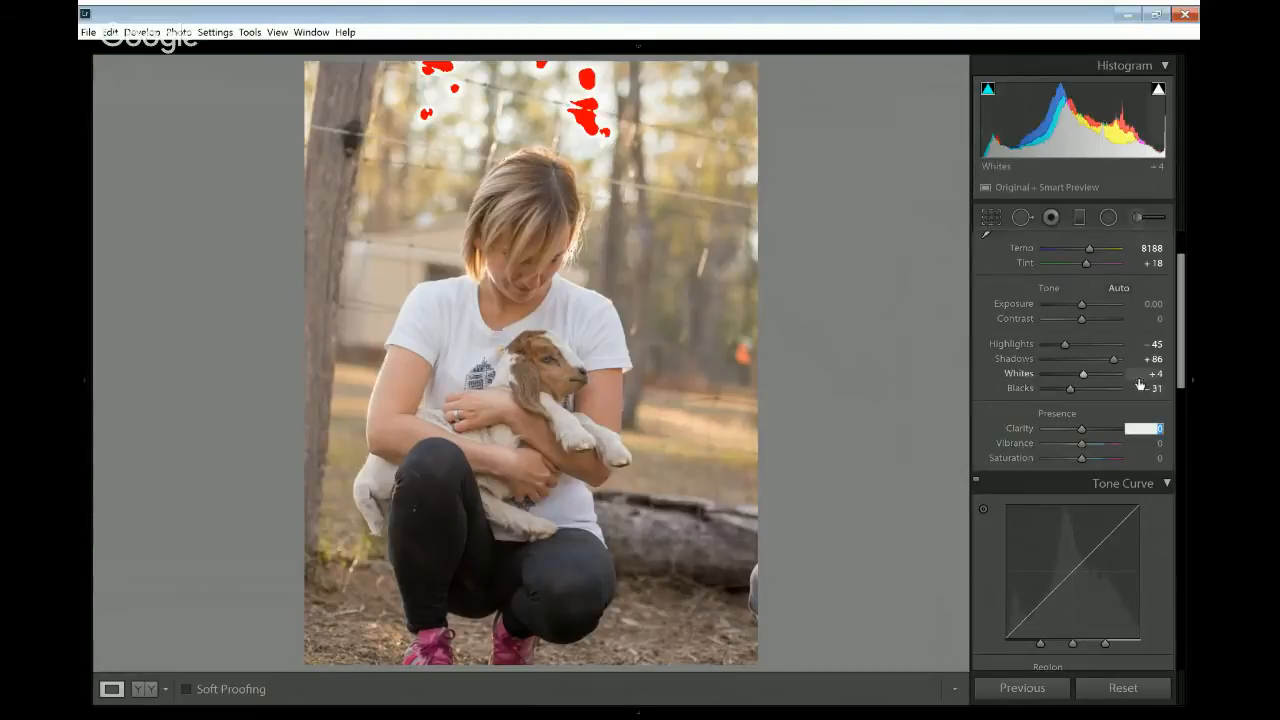
text(10)
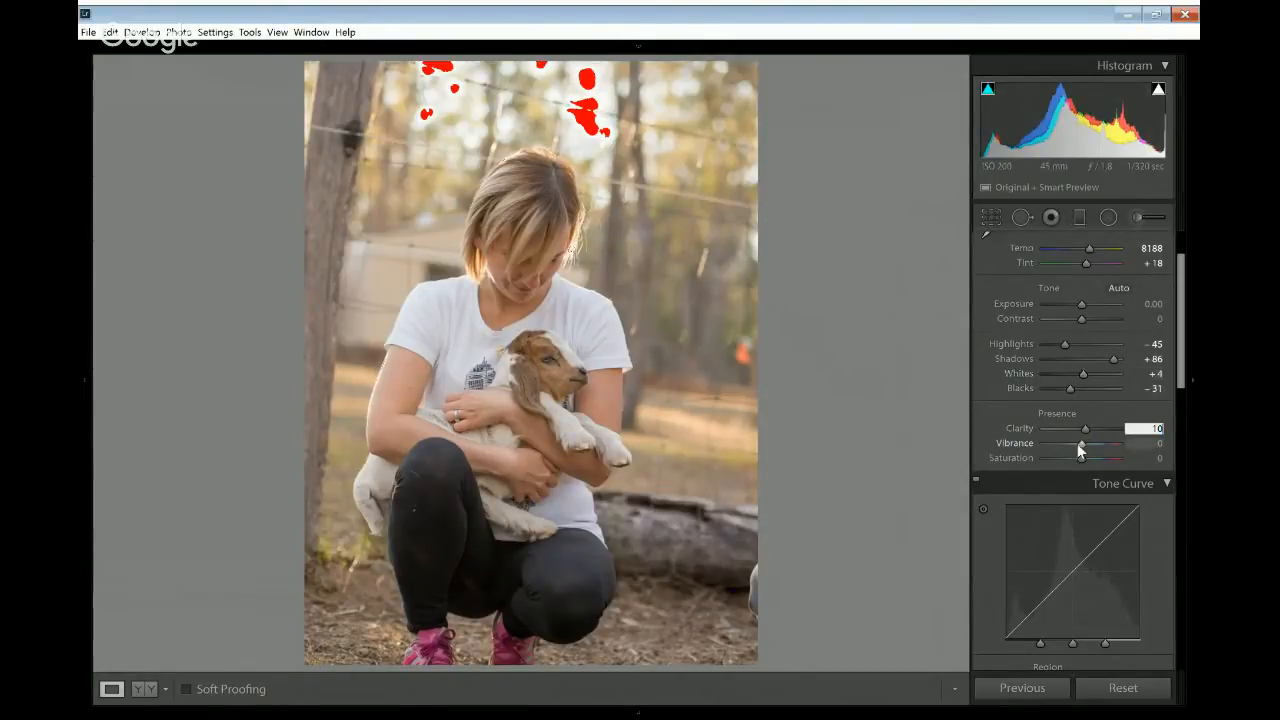
click(1138, 443)
text(10)
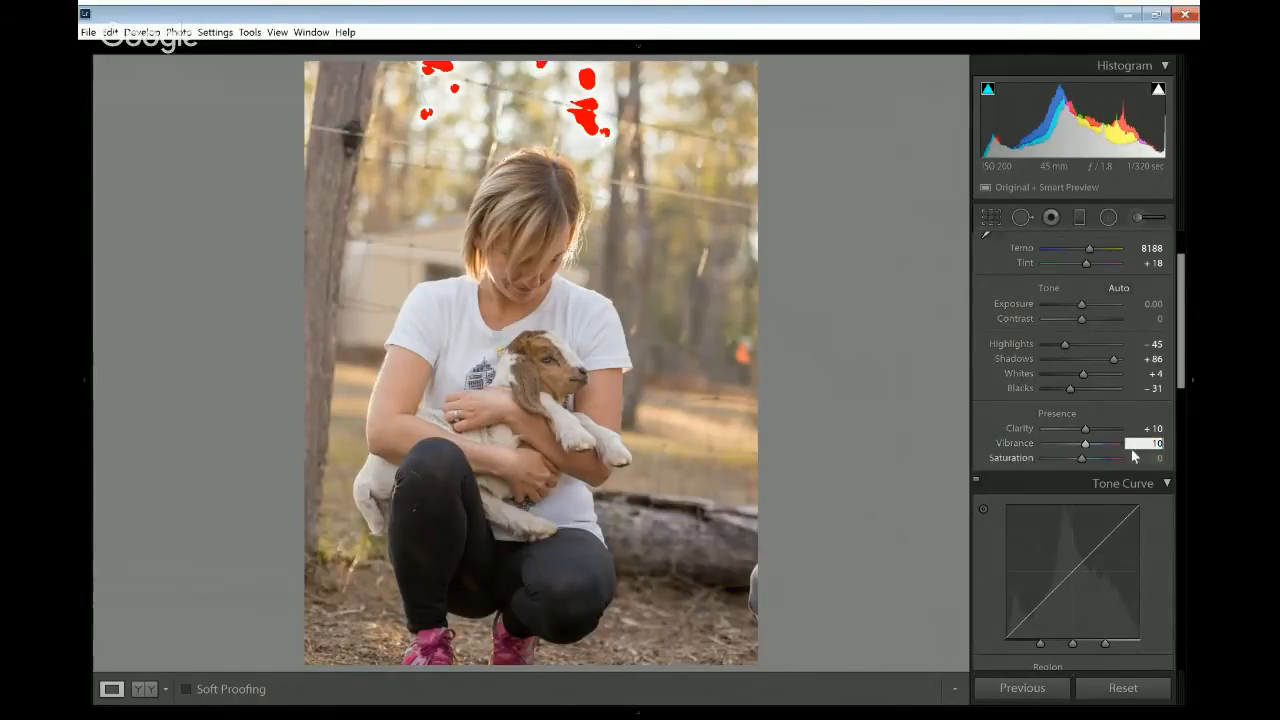
key(Return)
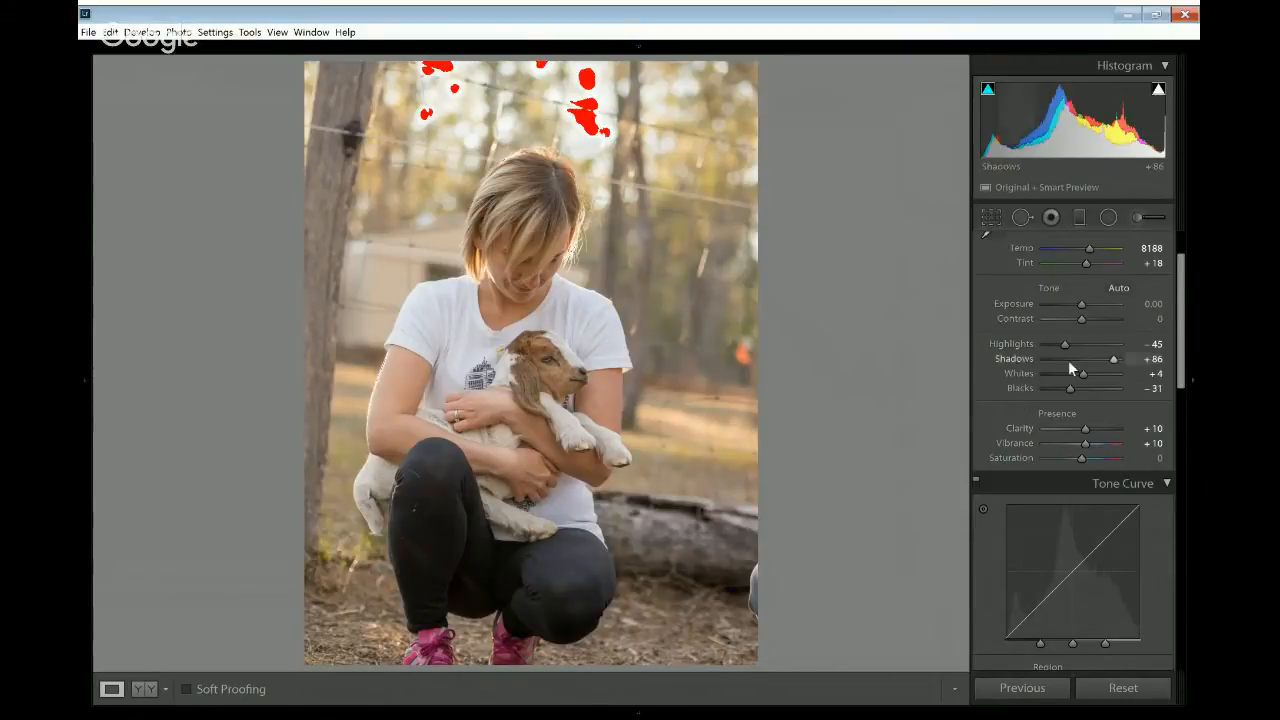
Step: Raise the Darks and Lights regions of the tone curve to +18 each
drag(1180, 355, 1185, 424)
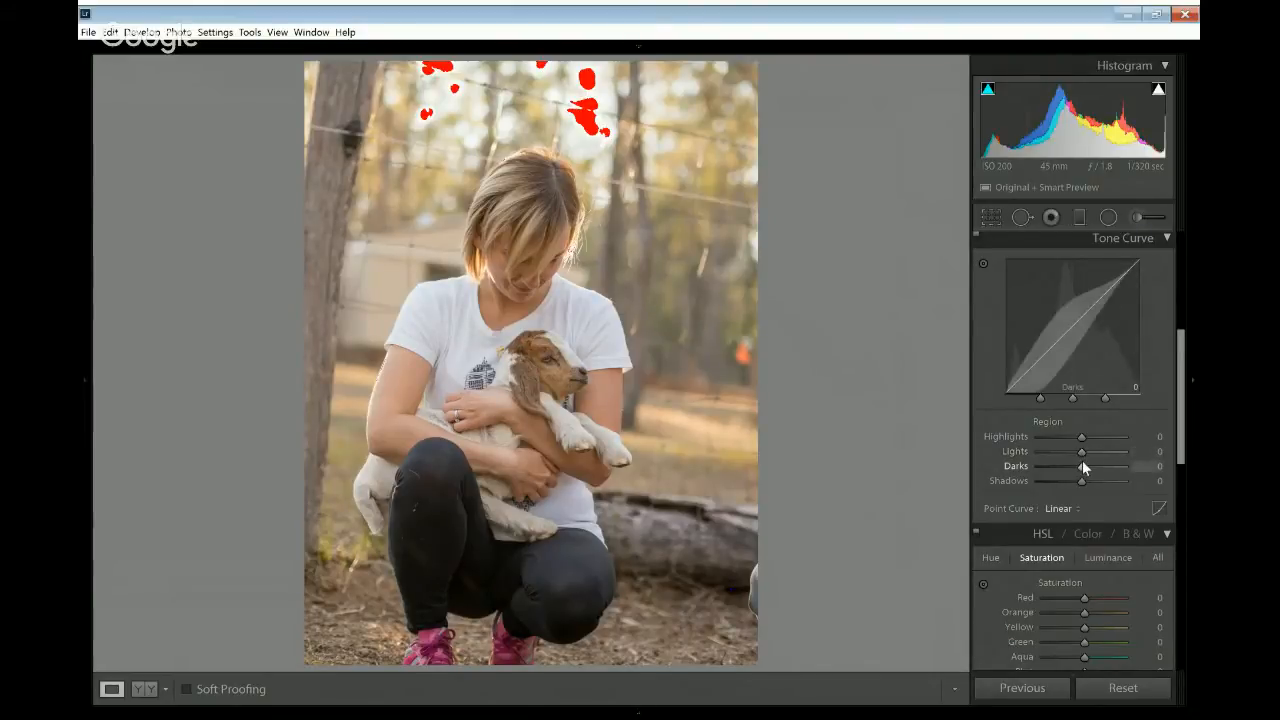
drag(1084, 467, 1091, 470)
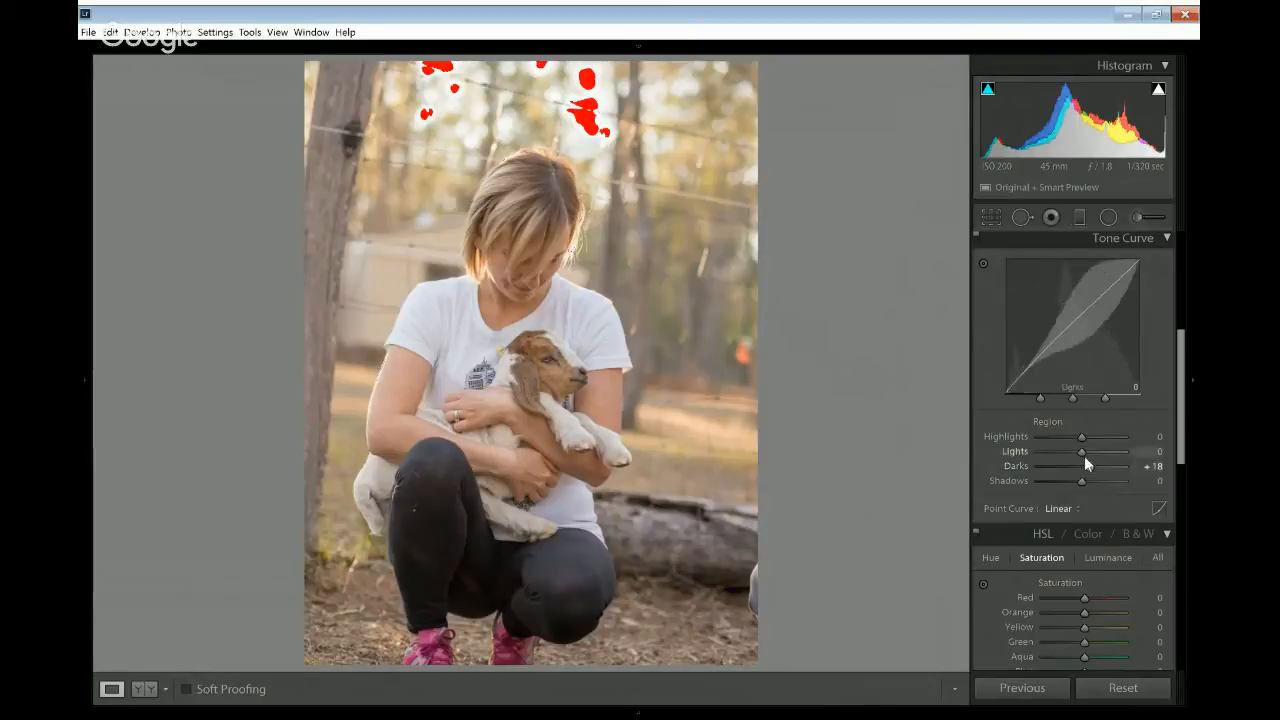
drag(1082, 452, 1091, 454)
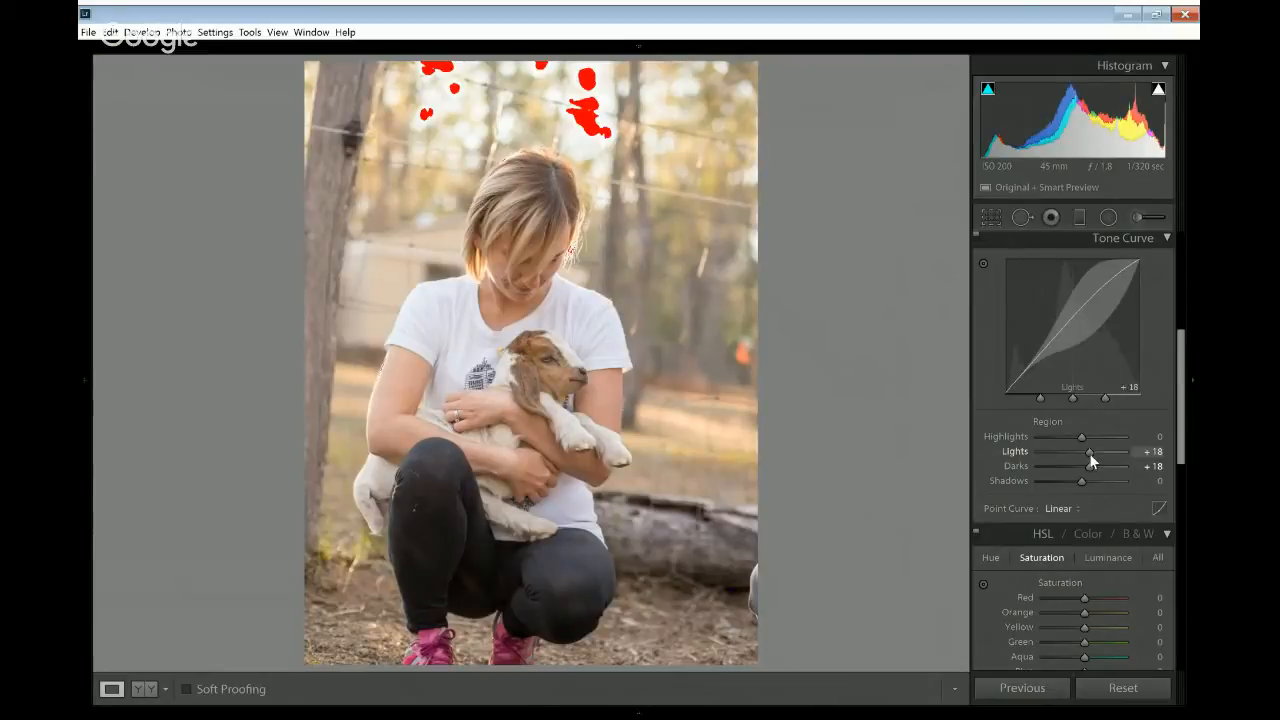
Step: Switch the HSL and tone curve adjustments off and back on to compare the photo with and without them
click(979, 531)
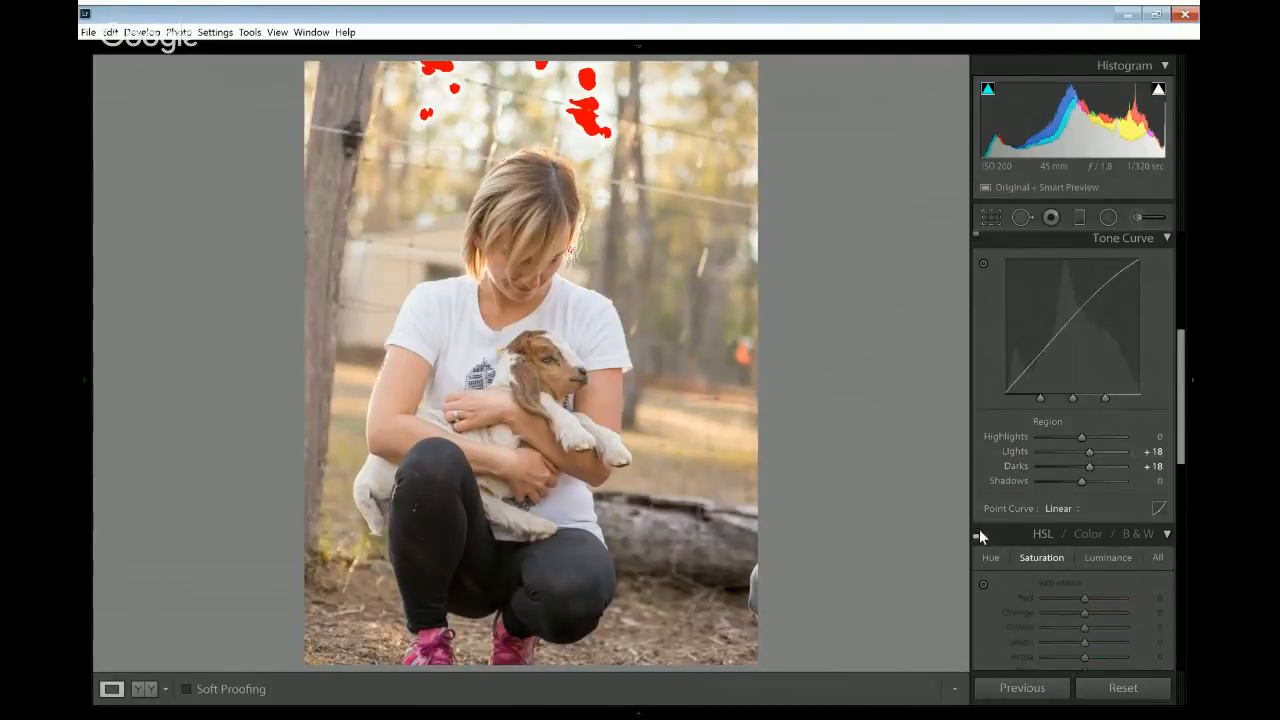
click(979, 532)
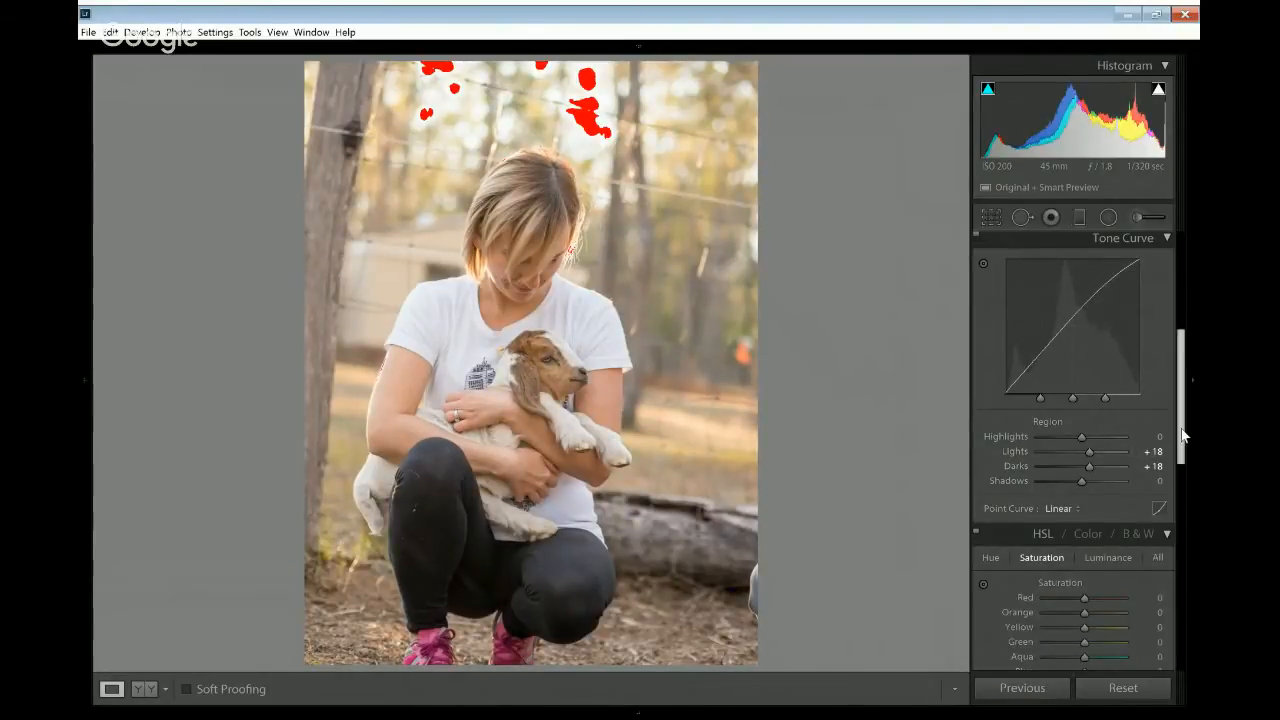
scroll(1181, 400, up, 2)
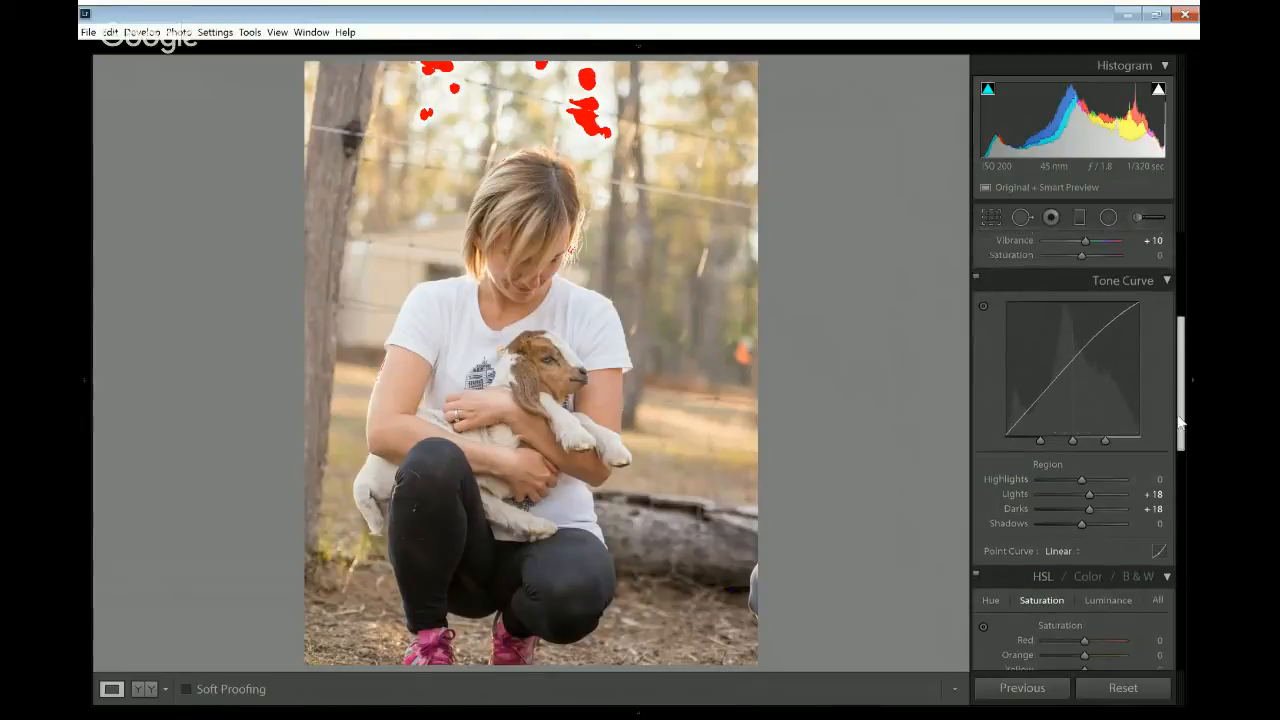
click(975, 279)
click(975, 279)
click(975, 279)
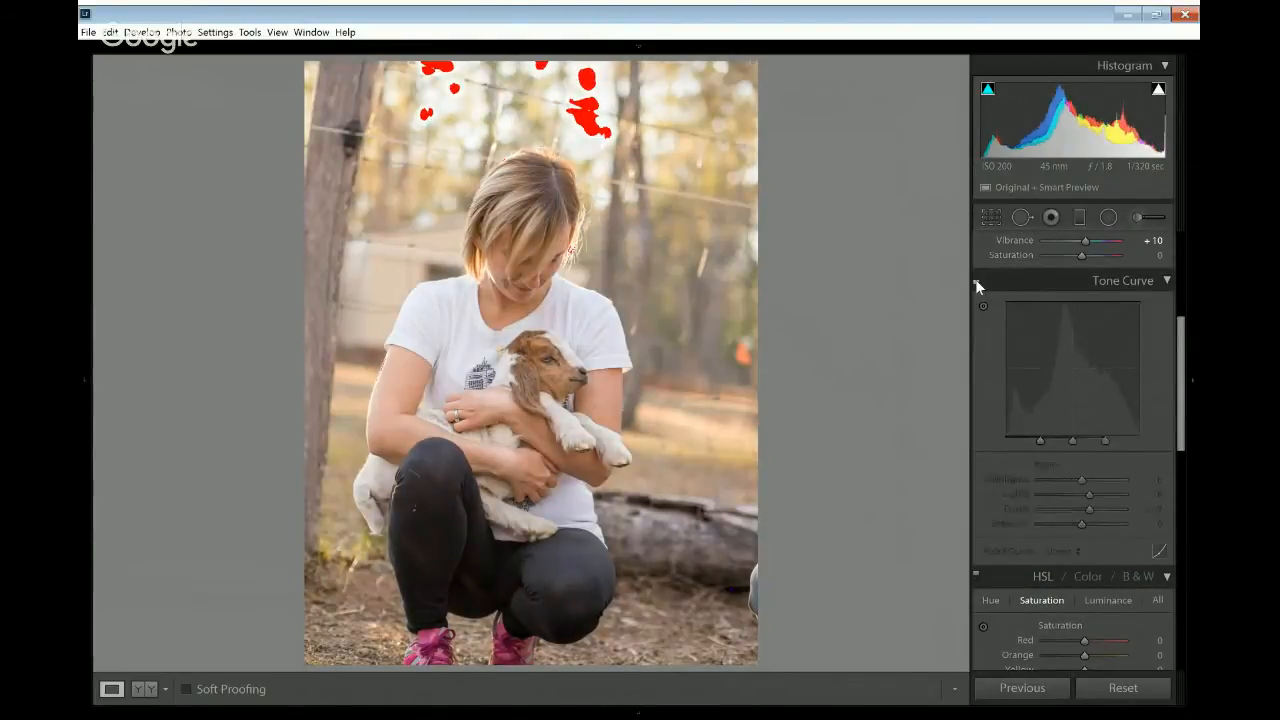
click(975, 279)
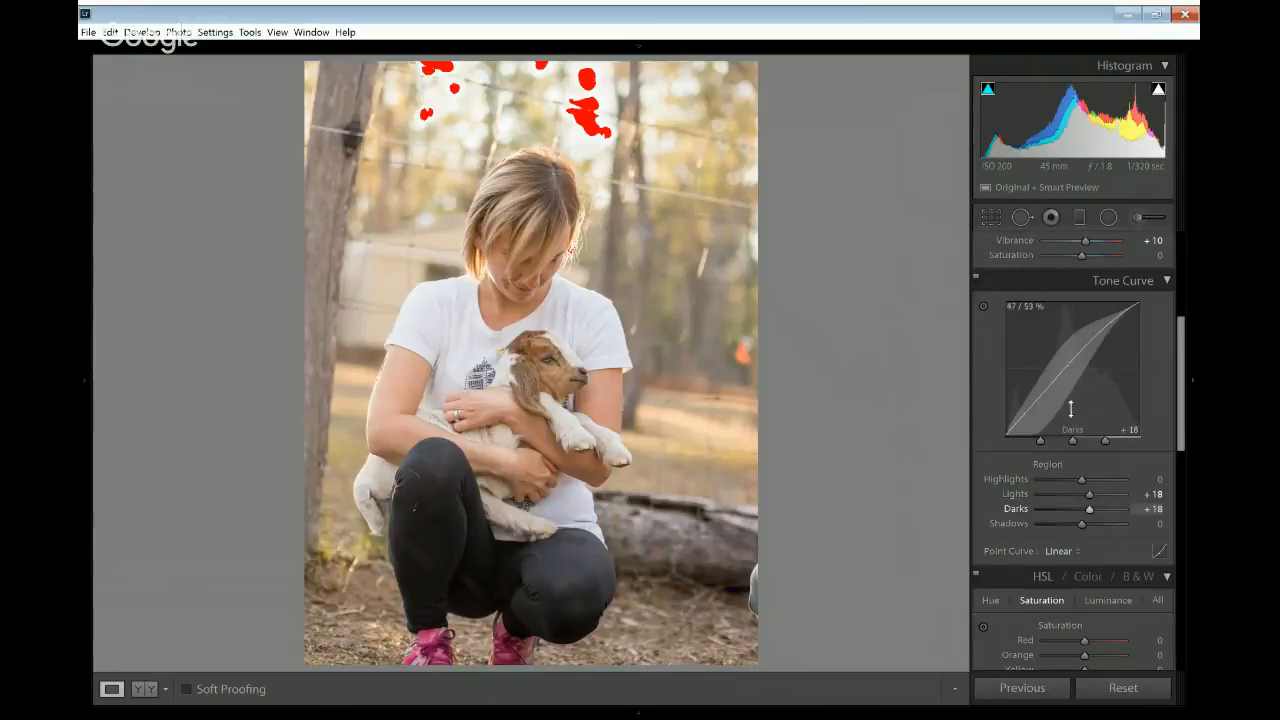
Step: Raise Orange saturation to +8 and Yellow saturation to +5 with the targeted adjustment tool on the sunlit hair beside the face
drag(1182, 430, 1185, 505)
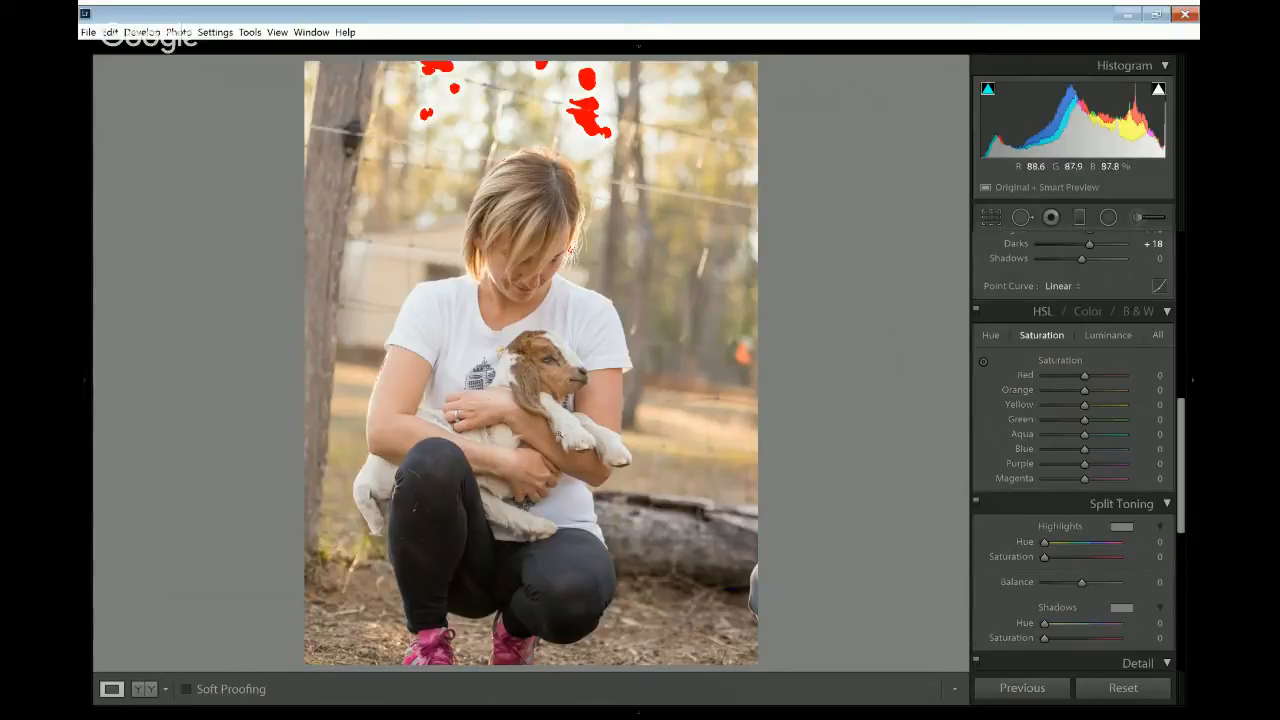
click(984, 362)
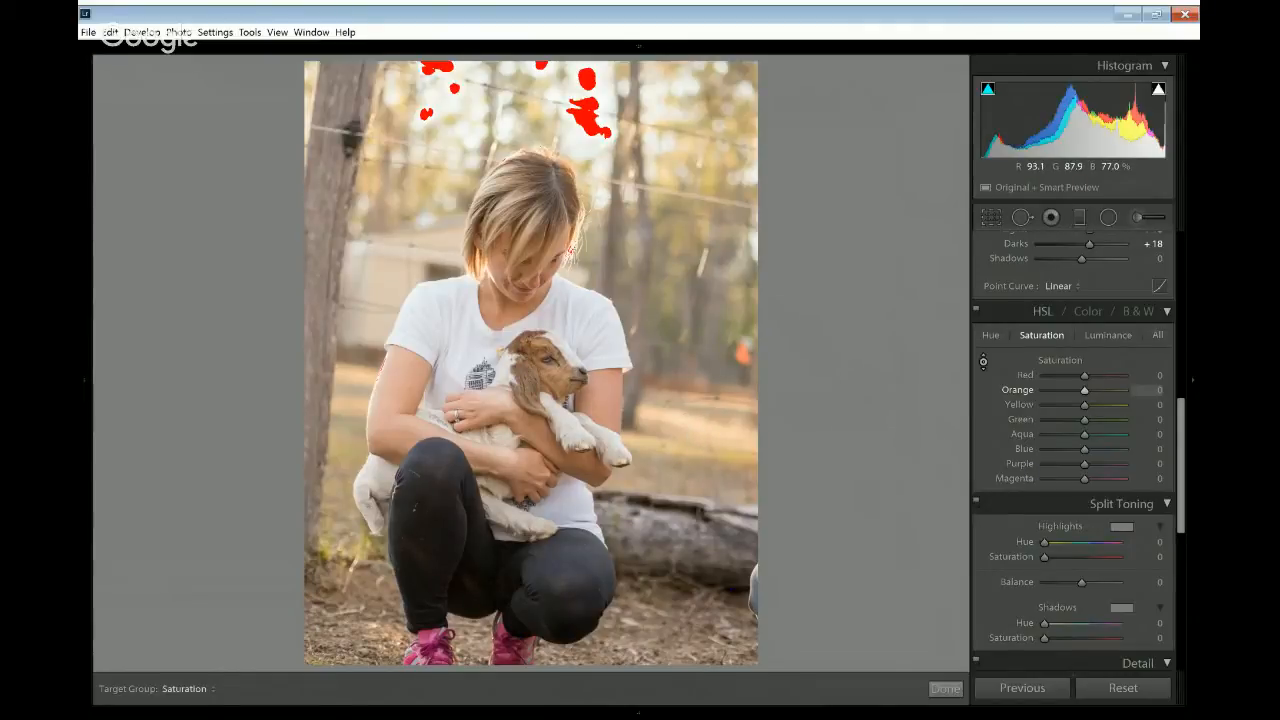
drag(572, 258, 571, 242)
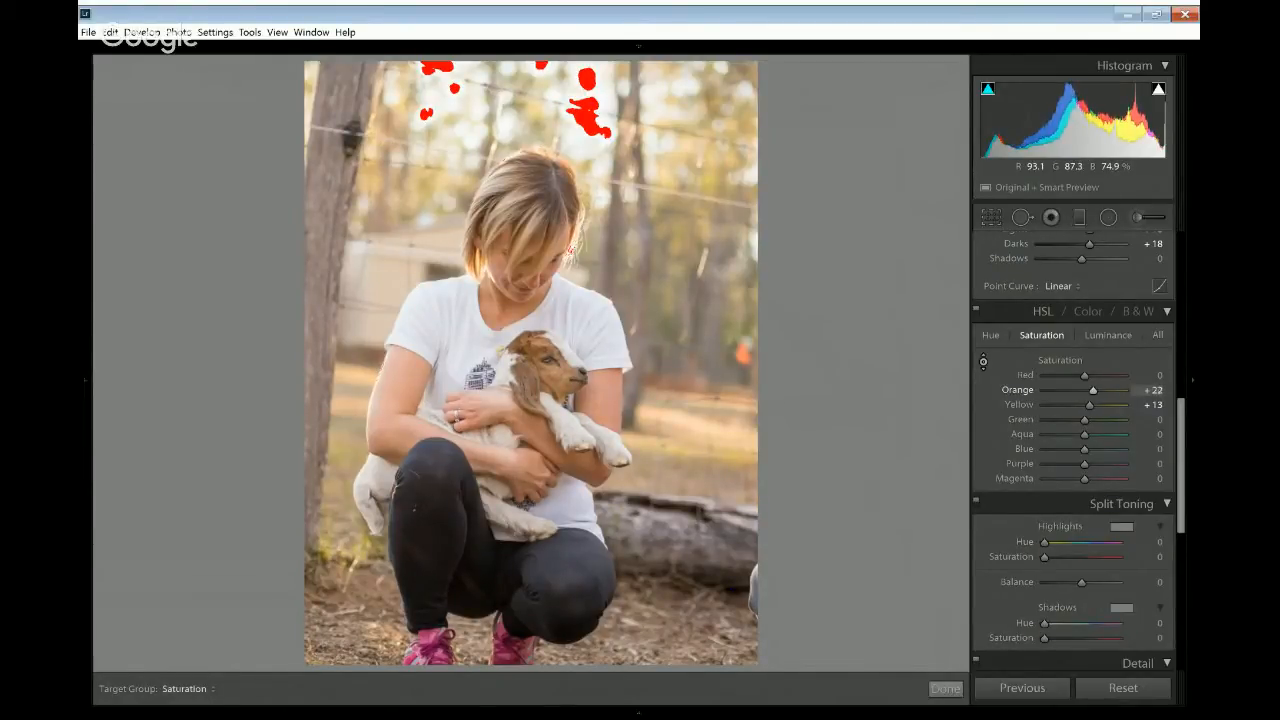
drag(571, 248, 571, 252)
drag(571, 250, 571, 253)
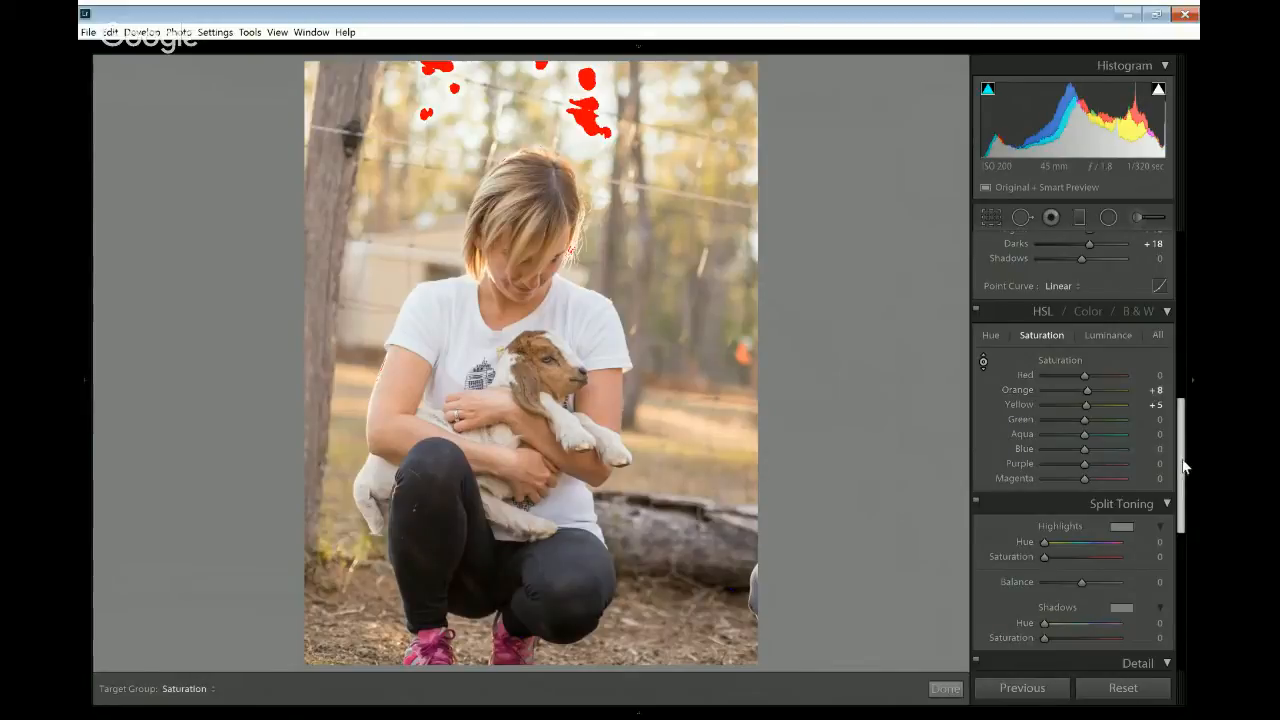
scroll(1185, 470, down, 1)
drag(1185, 470, 1185, 476)
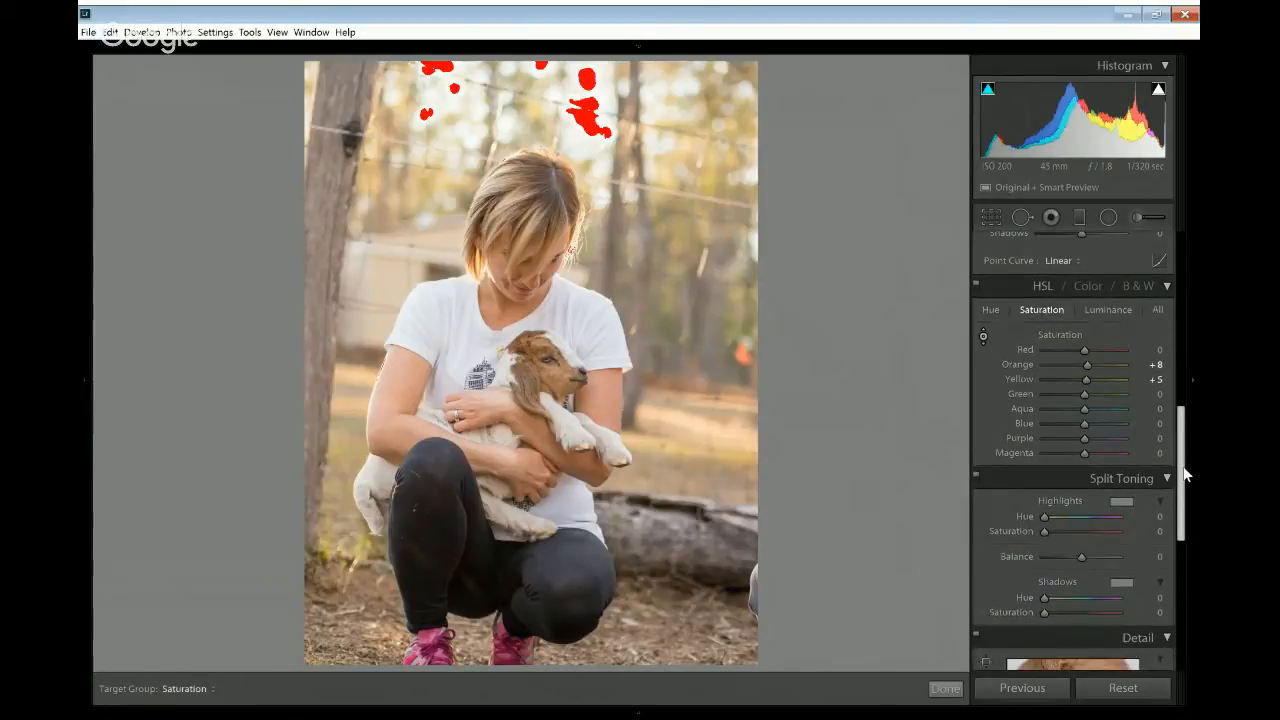
click(983, 337)
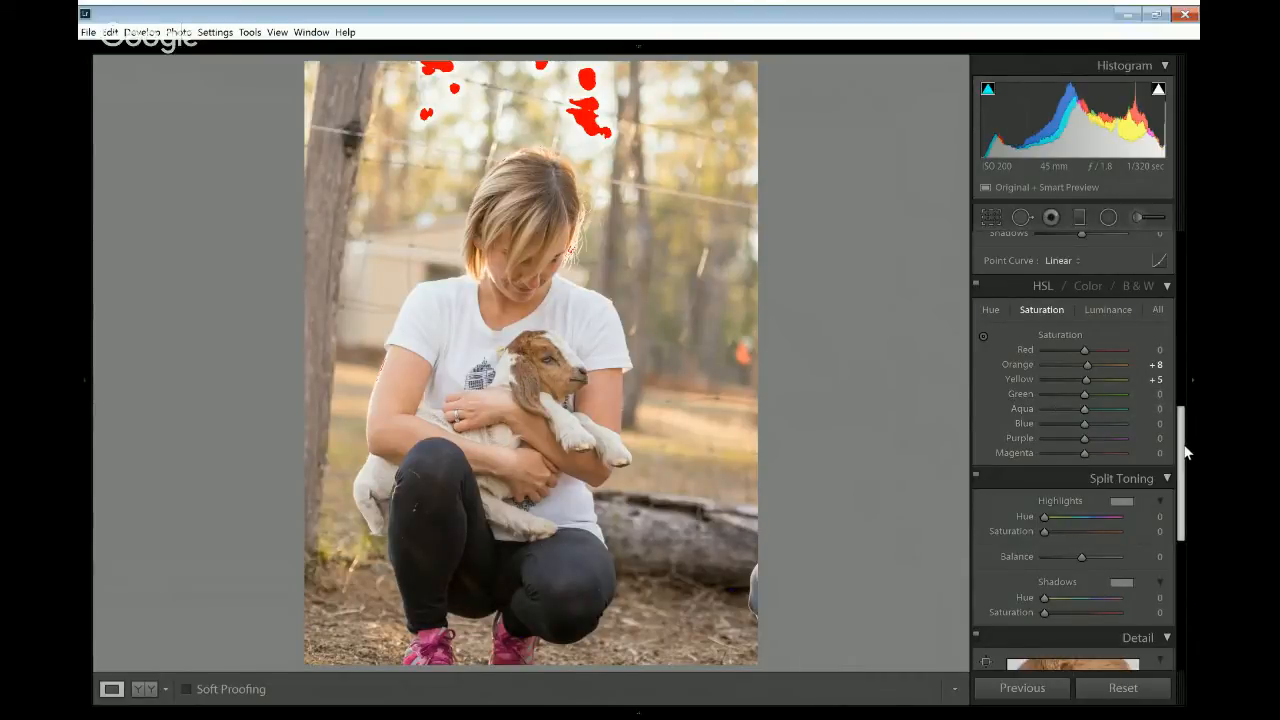
Step: Paint a new Adjustment Brush mask with brush size 5 and Shadows 33 over the sunlit hair below the woman's ear
scroll(1187, 454, down, 1)
scroll(1187, 455, up, 5)
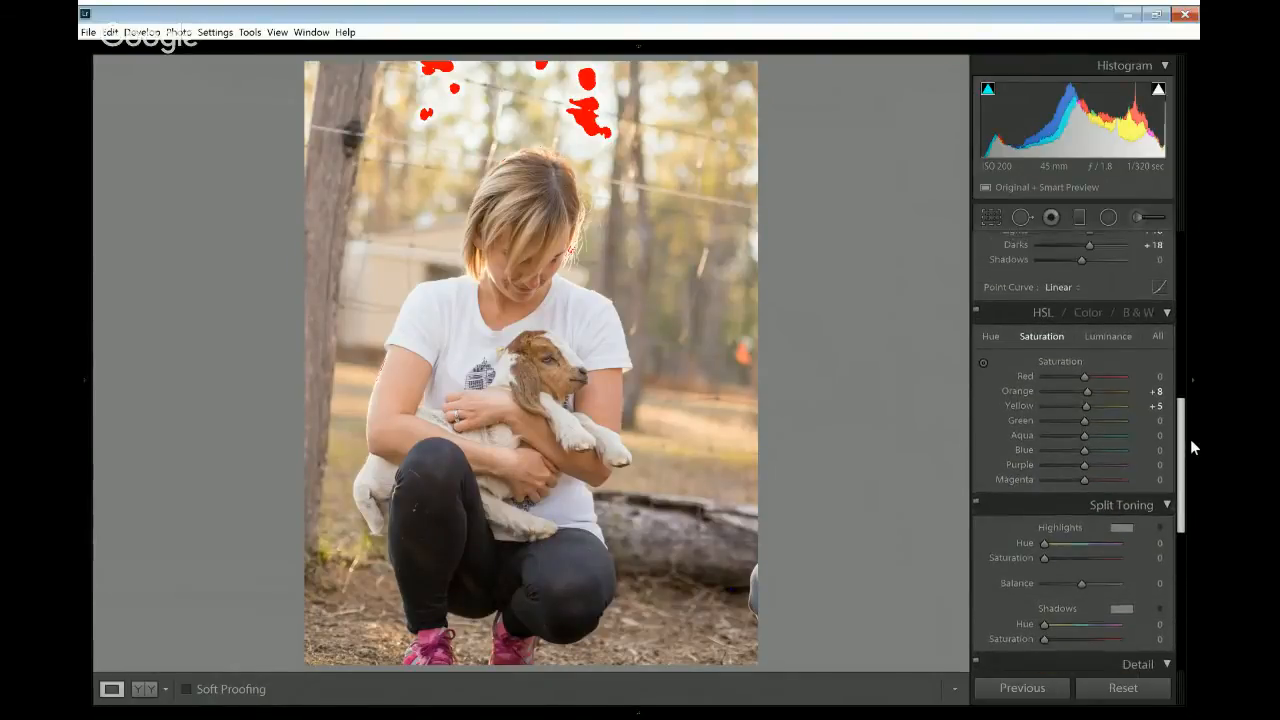
click(523, 262)
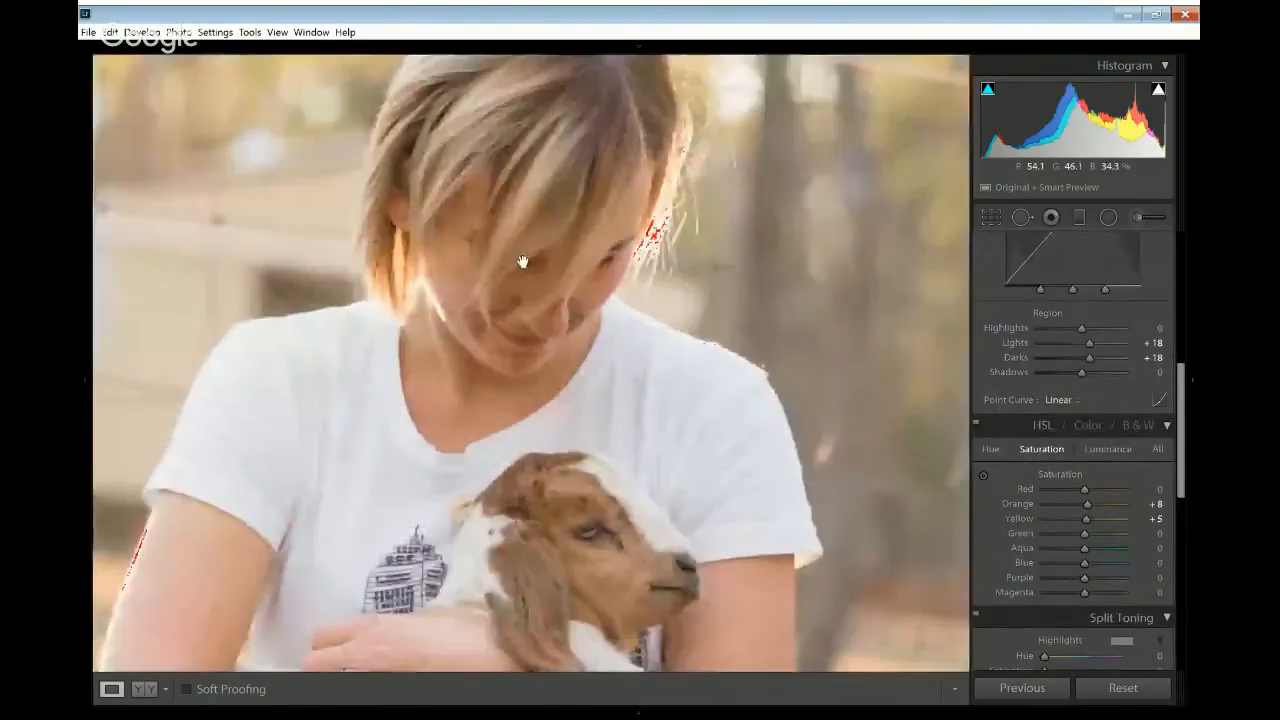
drag(757, 306, 726, 466)
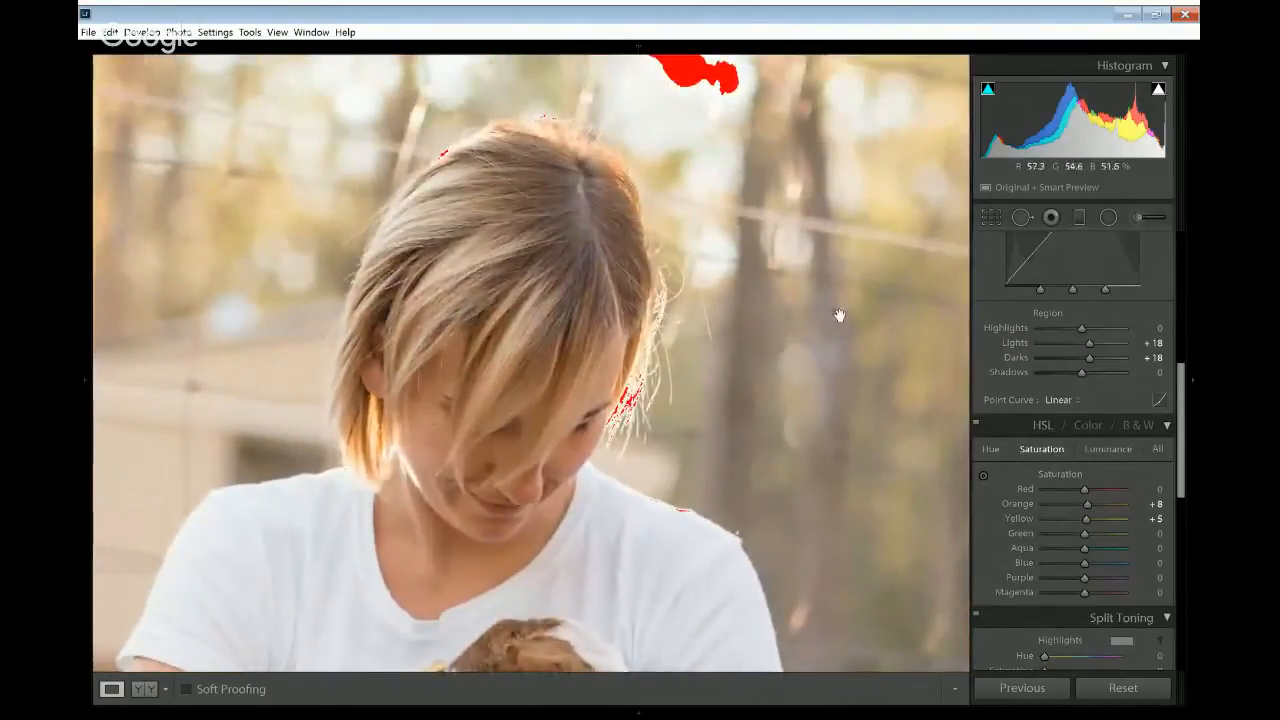
click(1142, 218)
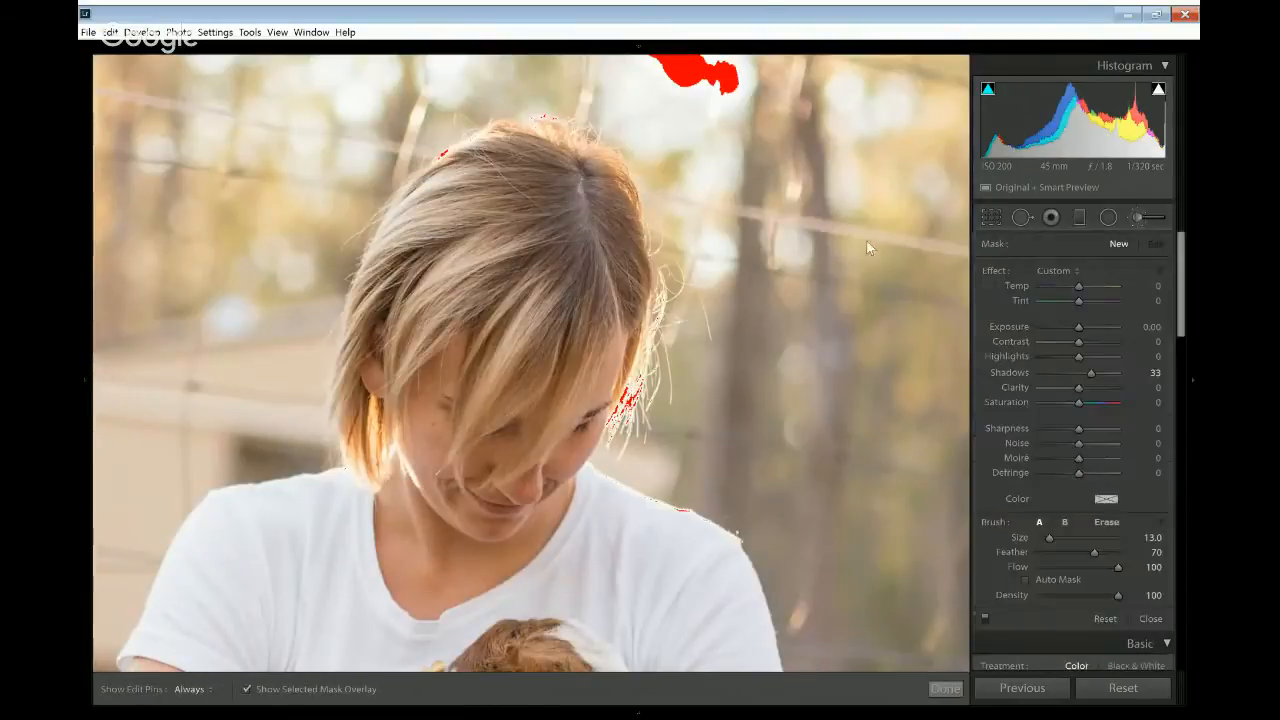
scroll(525, 326, down, 3)
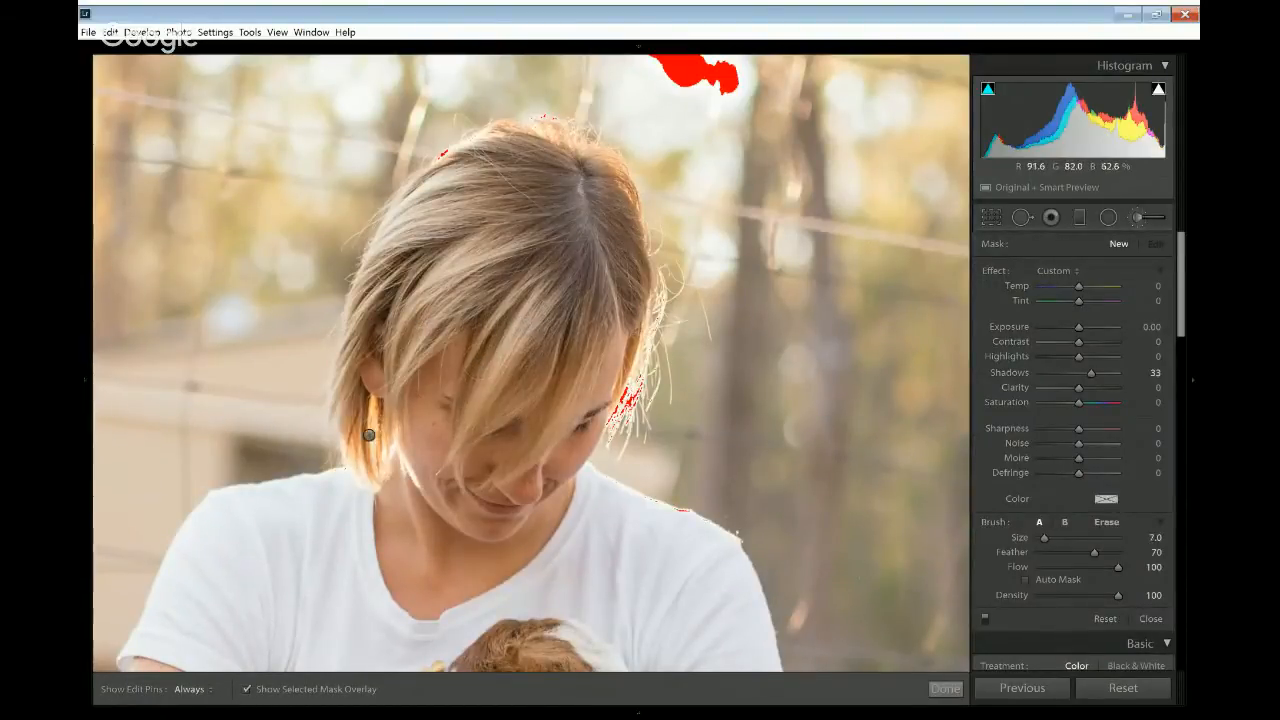
scroll(372, 428, down, 1)
key(h)
mouse_move(368, 478)
mouse_down()
mouse_move(345, 412)
mouse_move(348, 462)
mouse_move(390, 454)
mouse_move(373, 410)
mouse_move(355, 408)
mouse_move(356, 420)
mouse_up()
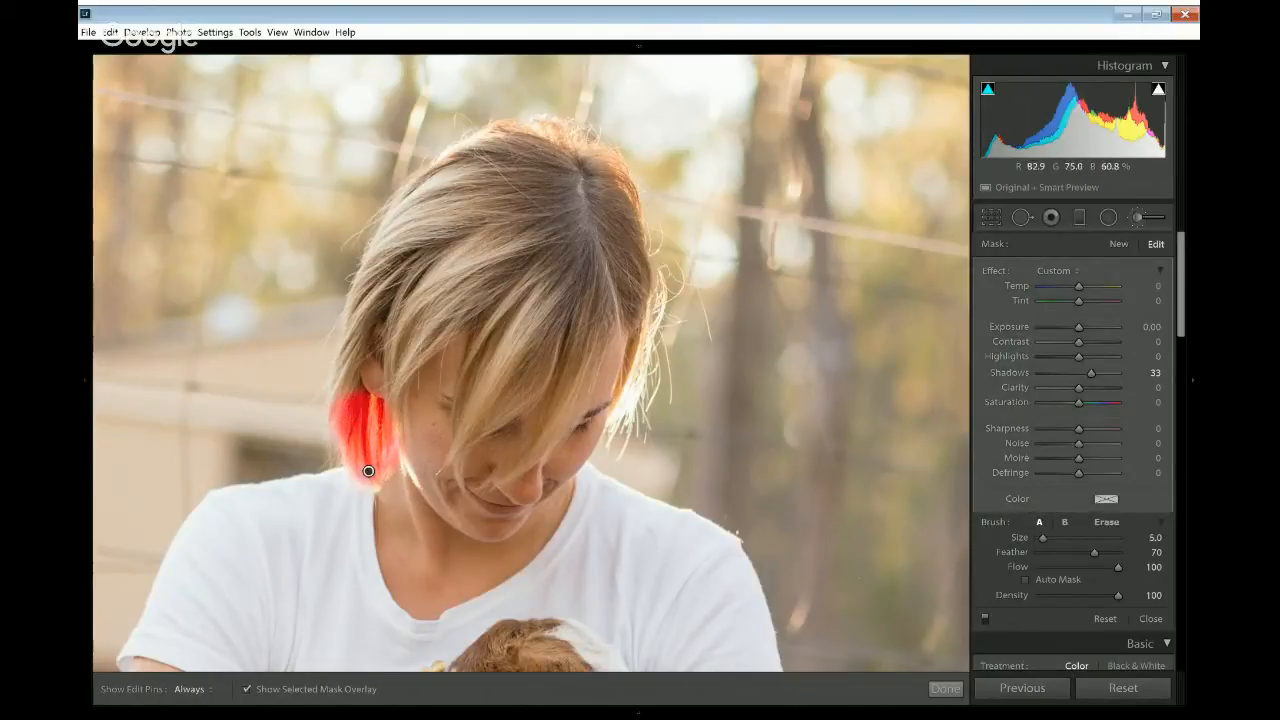
Step: Extend the brush mask over the backlit hair at the crown and along the edge beside her eye
key(bracketleft)
key(bracketleft)
key(bracketleft)
mouse_move(568, 141)
mouse_down()
mouse_move(485, 132)
mouse_move(454, 146)
mouse_move(560, 128)
mouse_move(590, 146)
mouse_move(522, 120)
mouse_move(590, 142)
mouse_up()
key(bracketright)
key(bracketright)
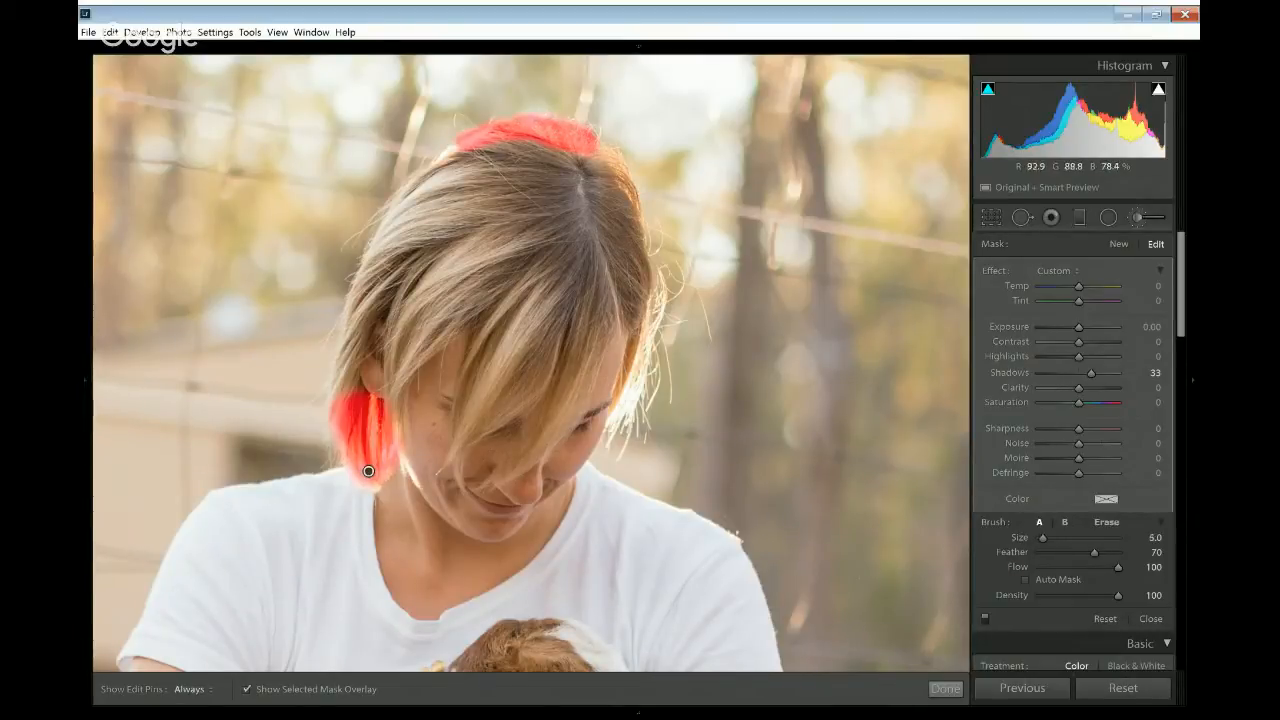
key(h)
drag(615, 438, 656, 272)
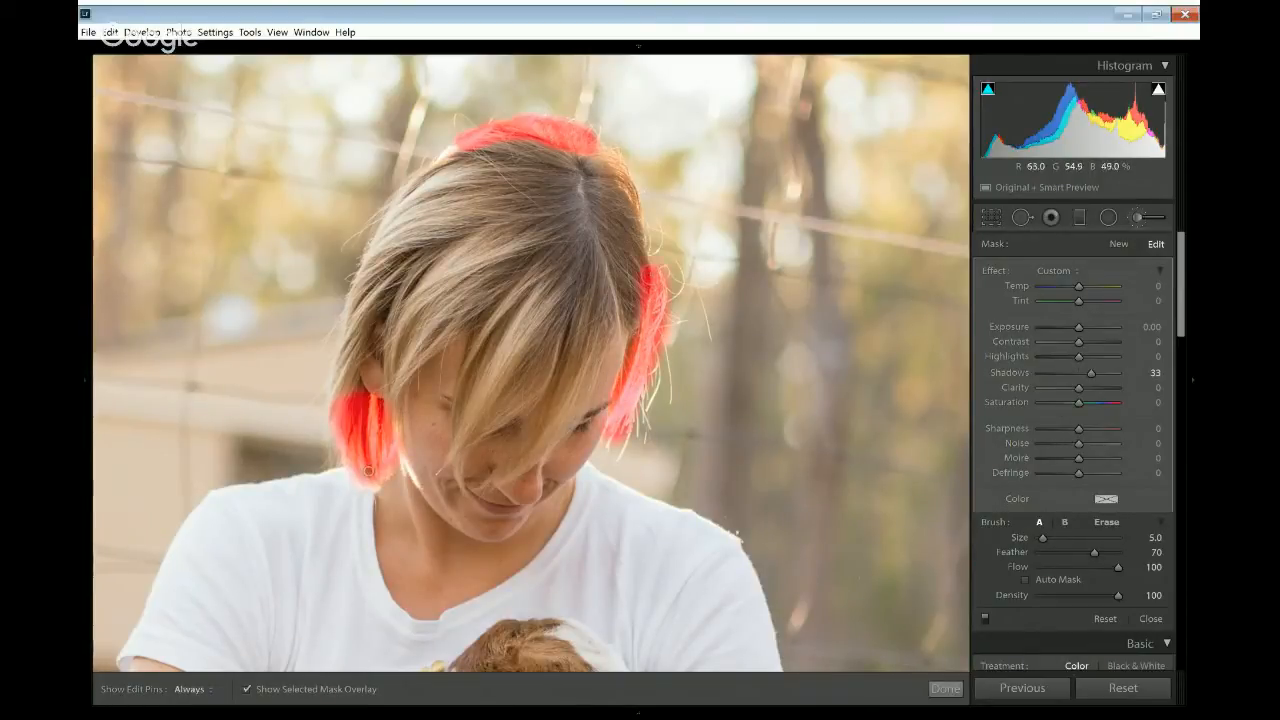
Step: Hide the mask overlay and set the hair brush's Saturation to 17
key(h)
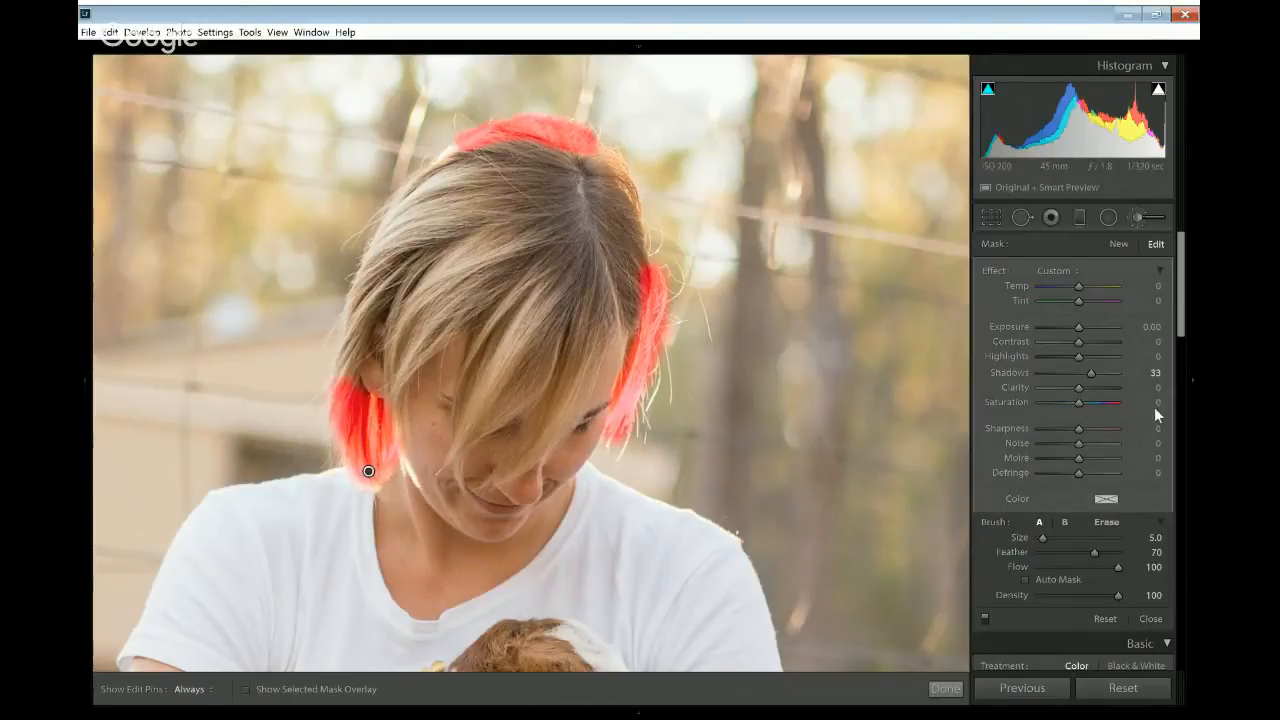
key(o)
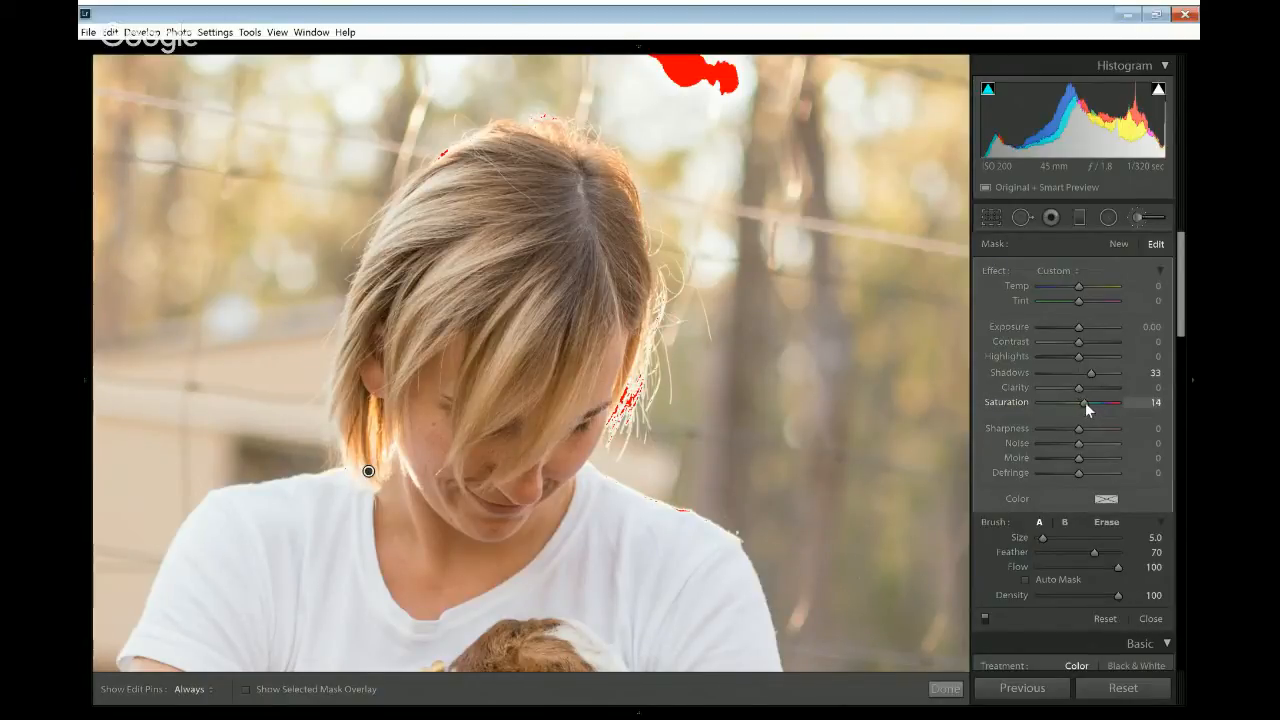
drag(1085, 402, 1086, 405)
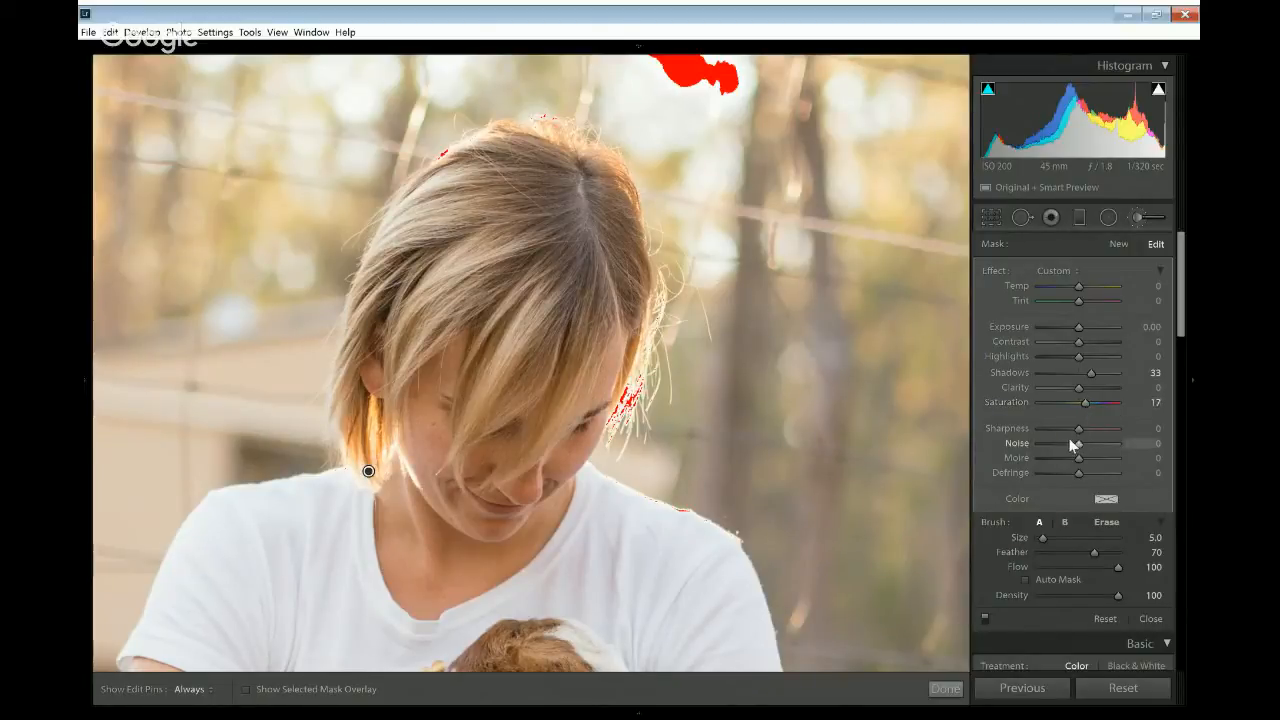
Step: Switch the hair brush adjustment off and on repeatedly to compare its effect
click(985, 620)
click(985, 620)
click(985, 620)
click(985, 620)
click(985, 620)
click(985, 617)
Step: Reset the hair brush's Shadows adjustment and close the Adjustment Brush
double_click(1016, 376)
click(1138, 225)
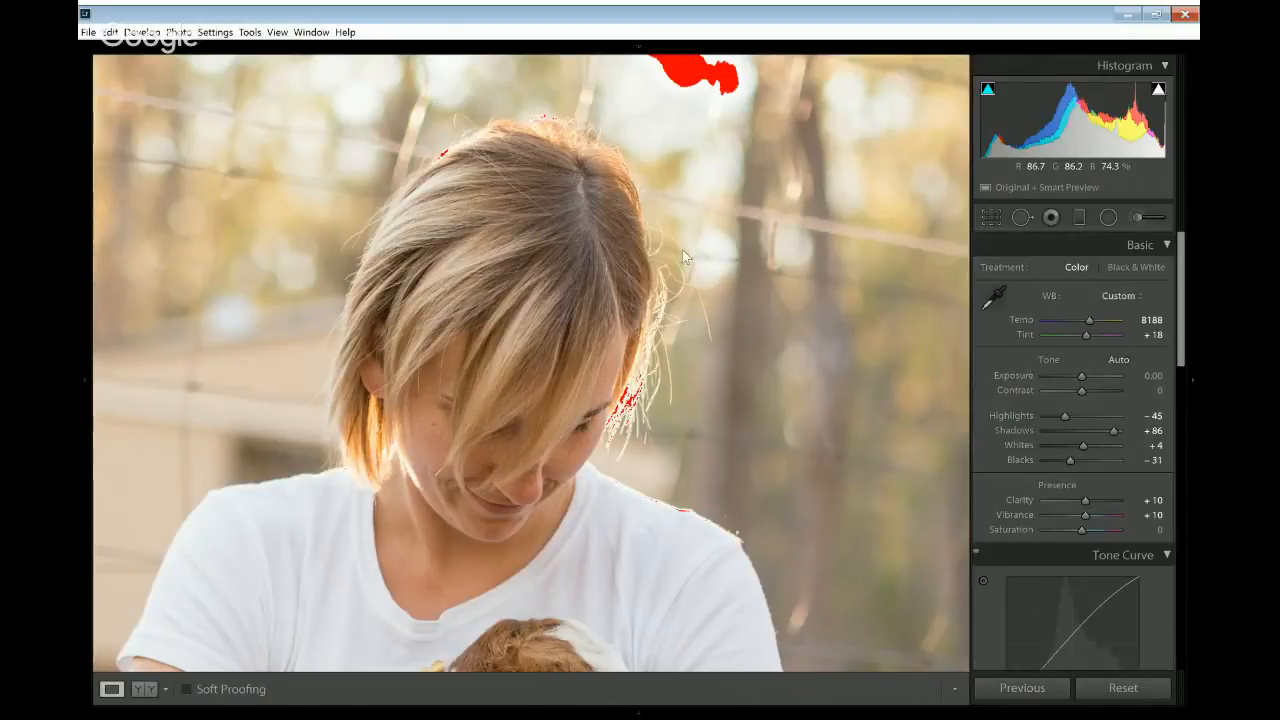
Step: Compare the before and after versions of the whole photo several times
click(682, 249)
click(682, 249)
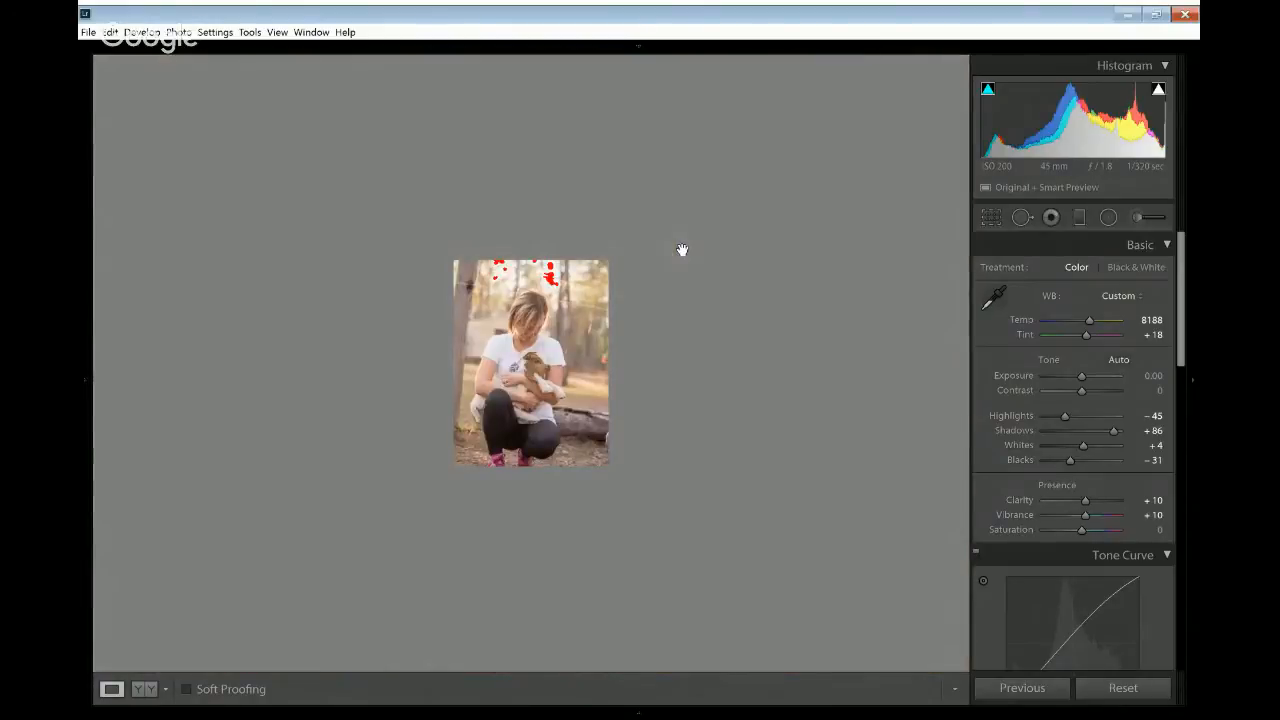
click(677, 403)
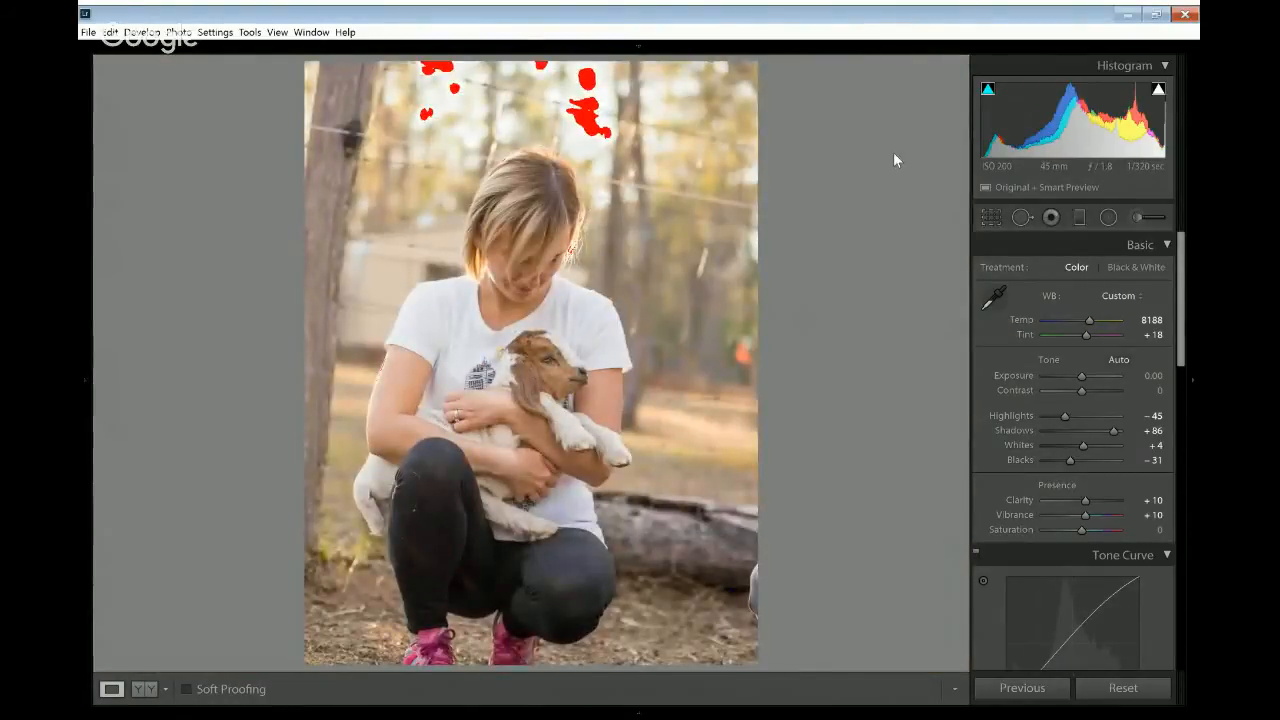
key(backslash)
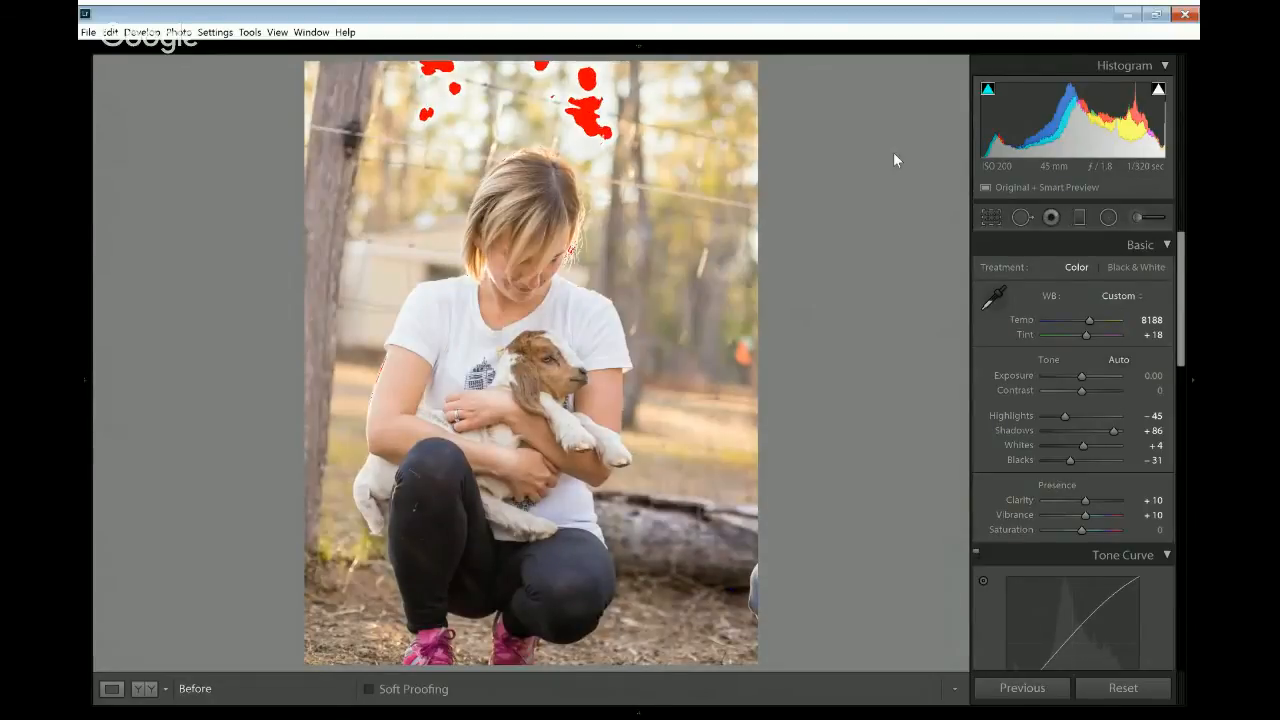
key(backslash)
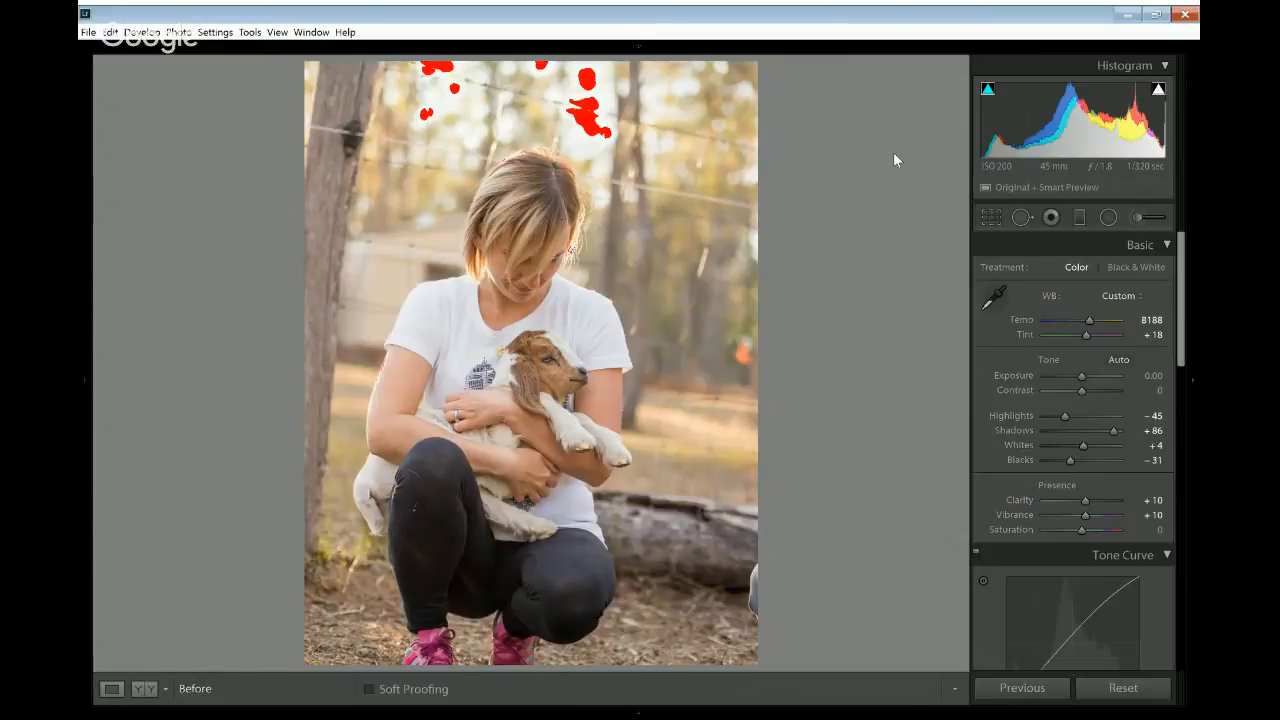
key(backslash)
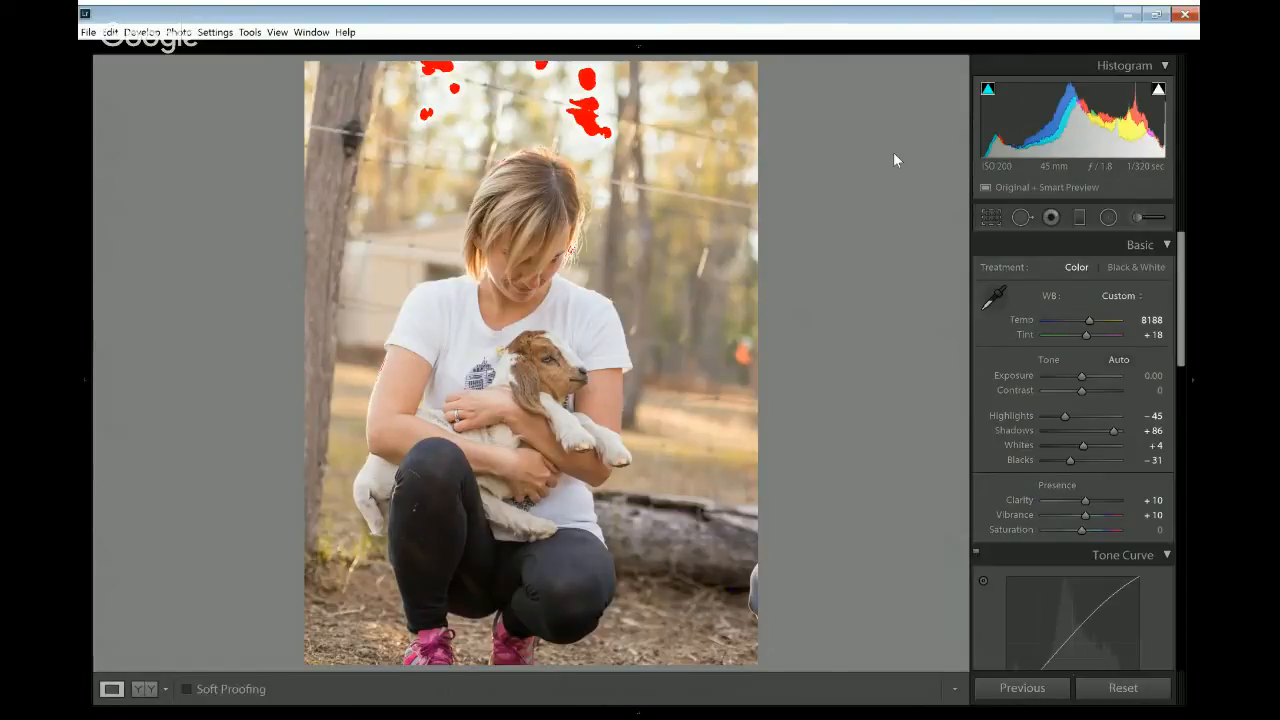
key(backslash)
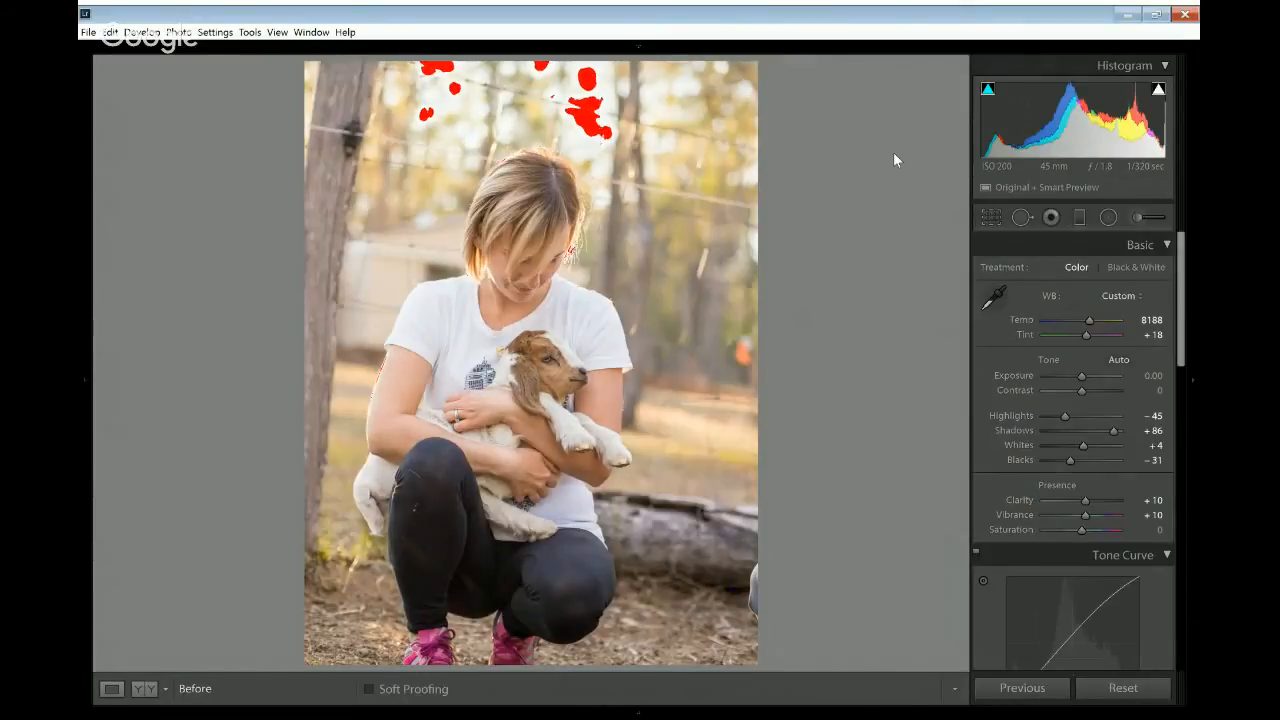
key(backslash)
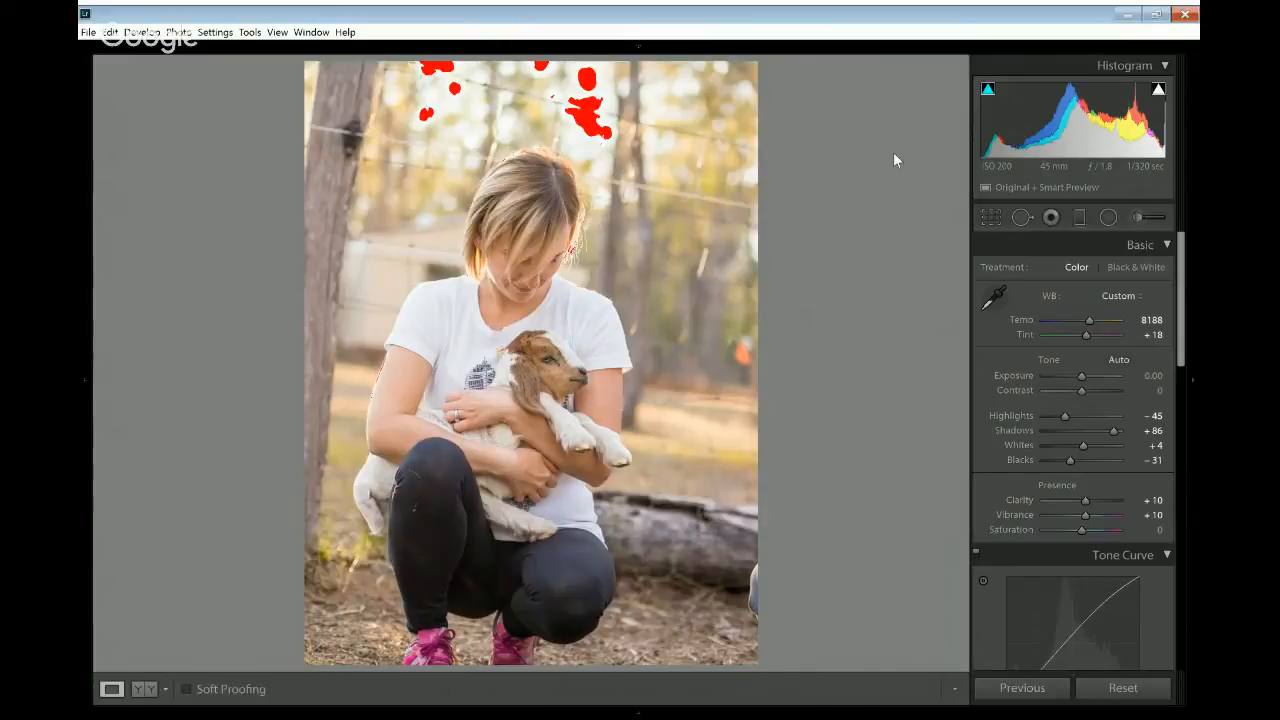
key(backslash)
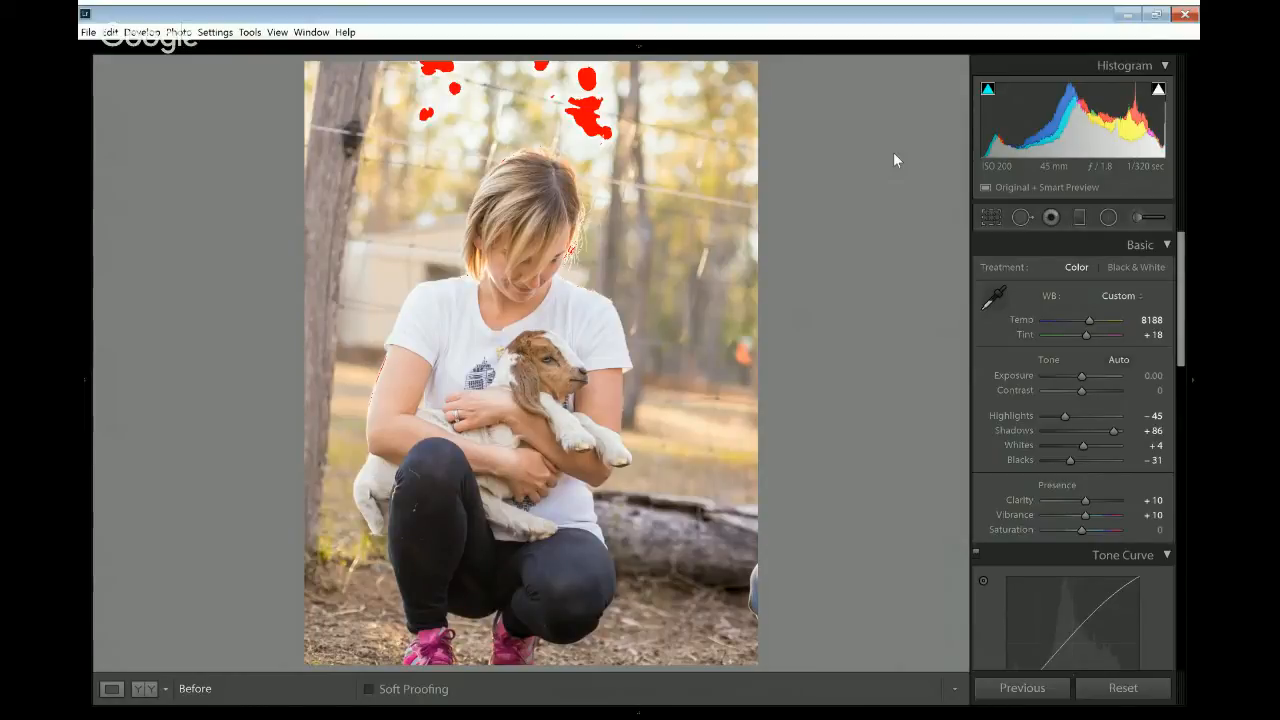
key(backslash)
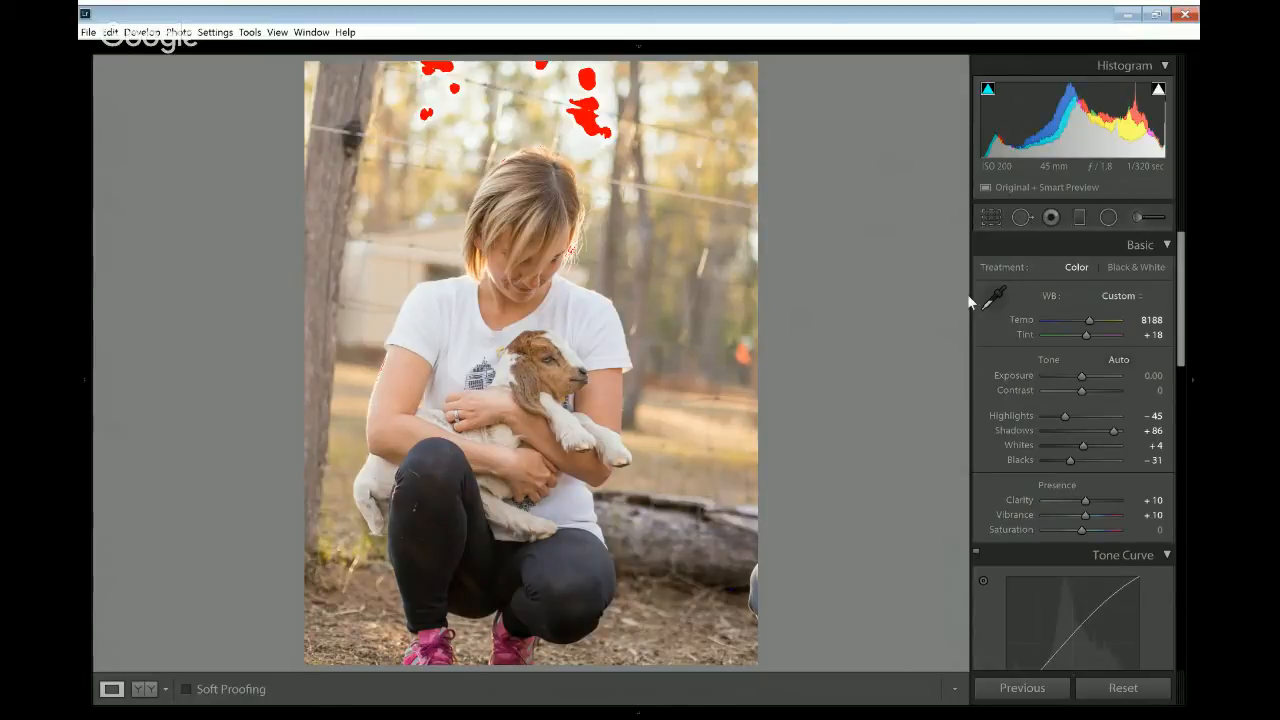
Step: Reset all Develop adjustments on the portrait
drag(1184, 330, 1185, 336)
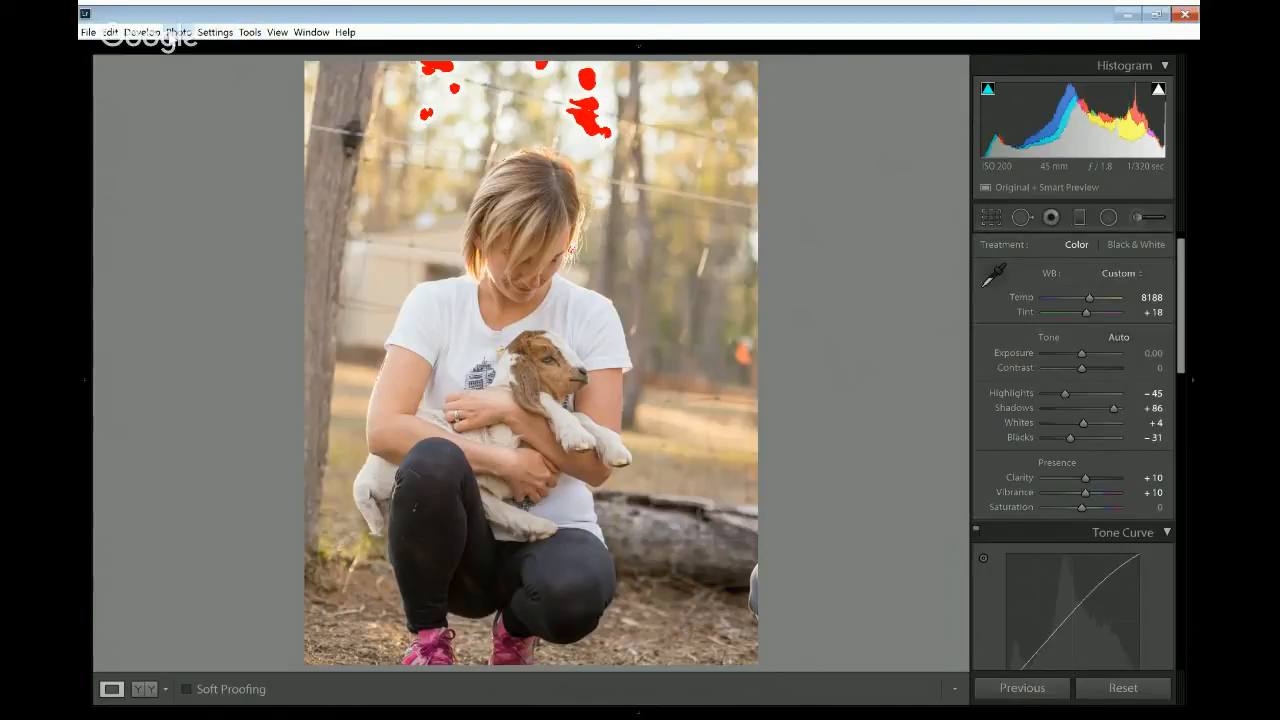
mouse_move(732, 41)
key(ctrl+shift+r)
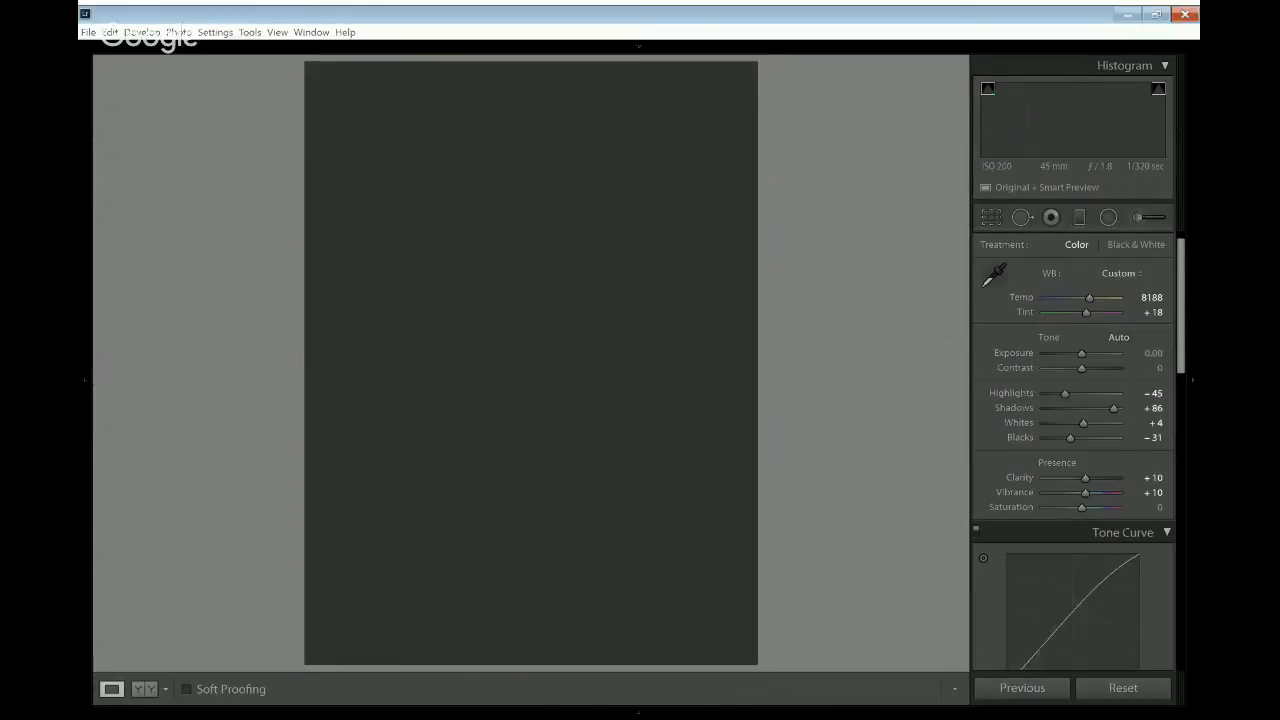